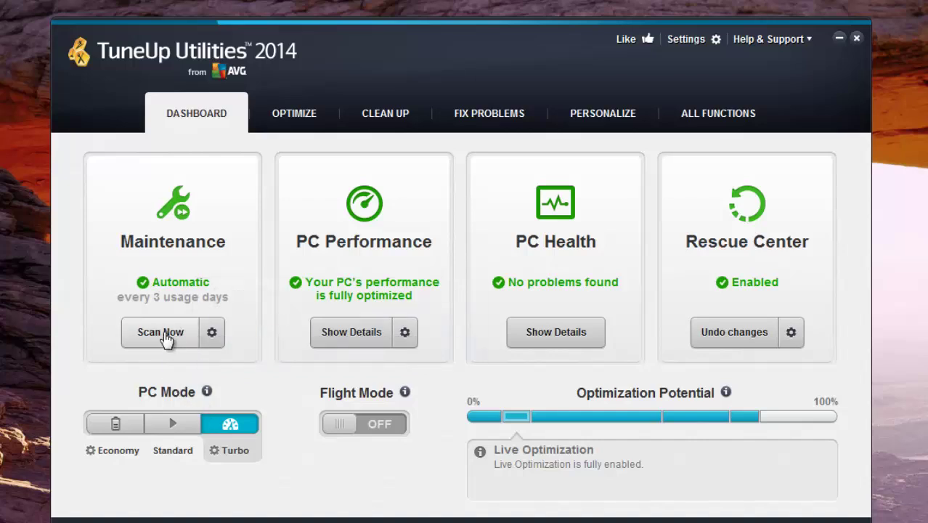
# - Scan the PC for maintenance problems with 1-Click Maintenance
pyautogui.click(164, 332)
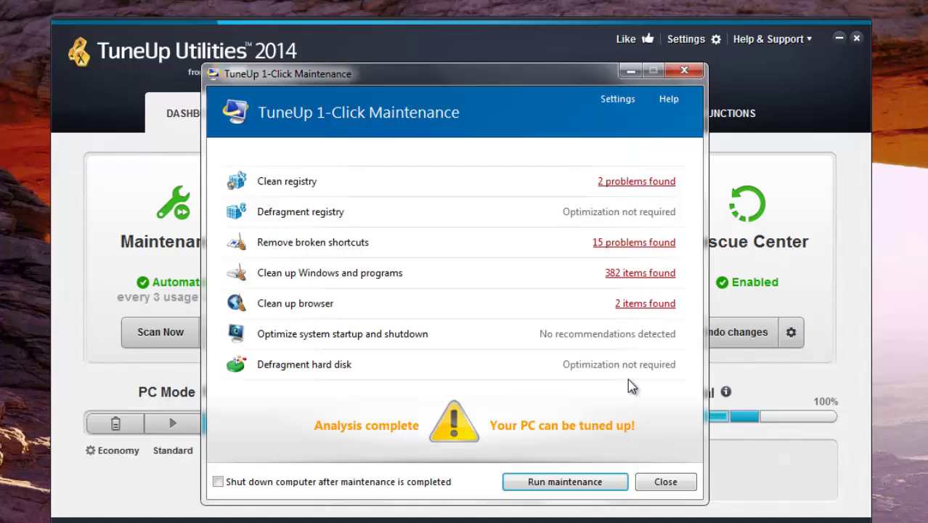
pyautogui.moveTo(448, 308)
# - Review the found registry problems and accept both for correction, and check the broken shortcut categories without changing them
pyautogui.click(632, 182)
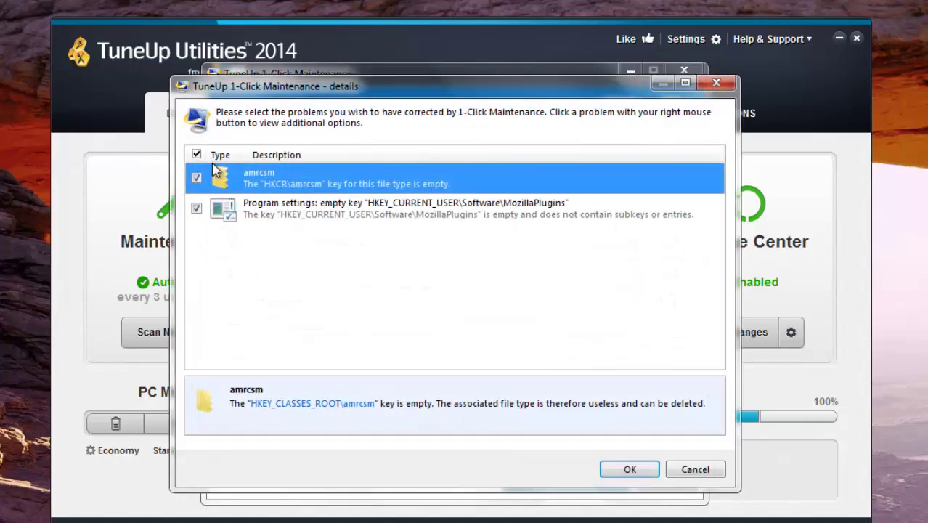
pyautogui.click(265, 207)
pyautogui.click(265, 182)
pyautogui.click(267, 209)
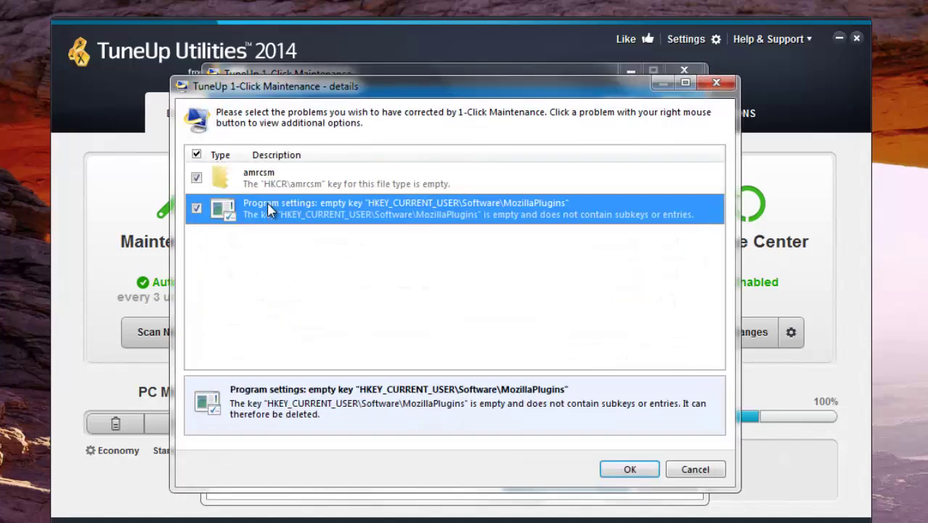
pyautogui.click(268, 183)
pyautogui.click(270, 205)
pyautogui.click(276, 182)
pyautogui.click(279, 202)
pyautogui.click(629, 470)
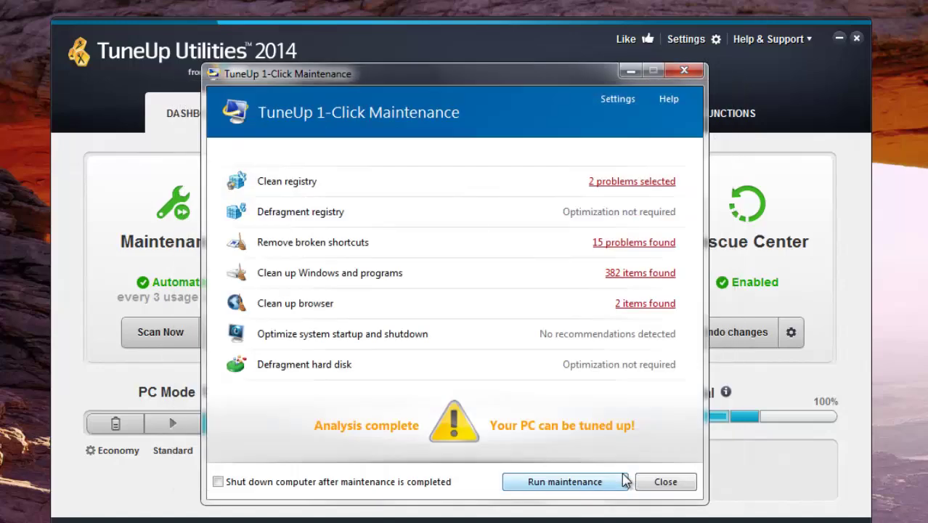
pyautogui.click(607, 244)
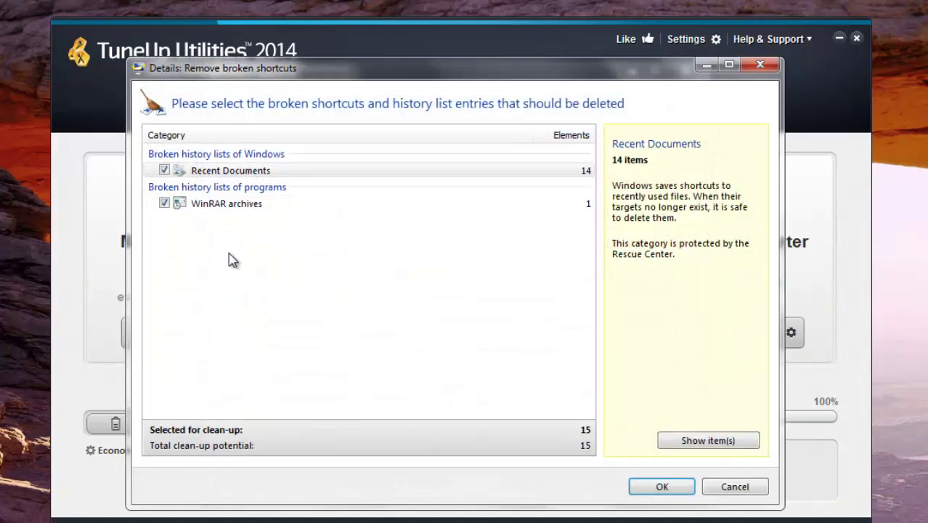
pyautogui.click(728, 488)
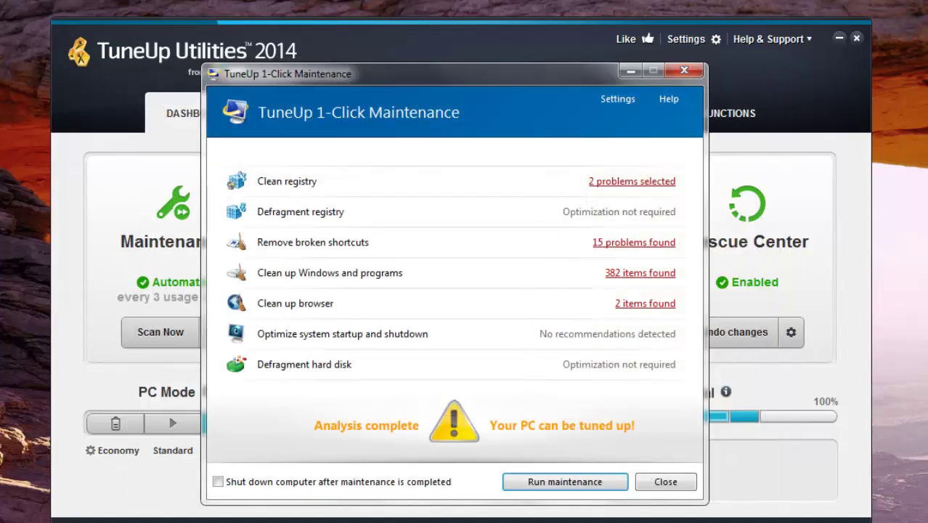
# - Run the maintenance, closing Google Chrome so its browser items can be deleted, and dismiss the finished report
pyautogui.click(575, 483)
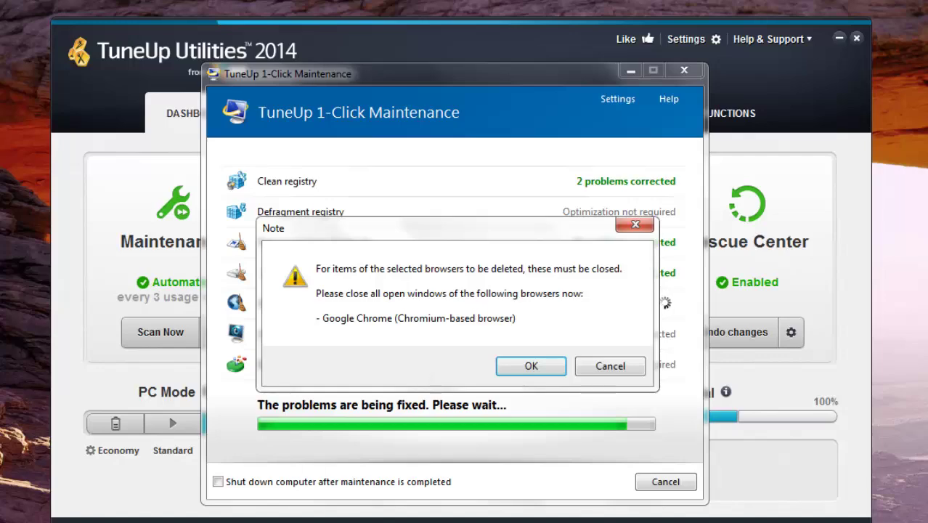
pyautogui.click(37, 509)
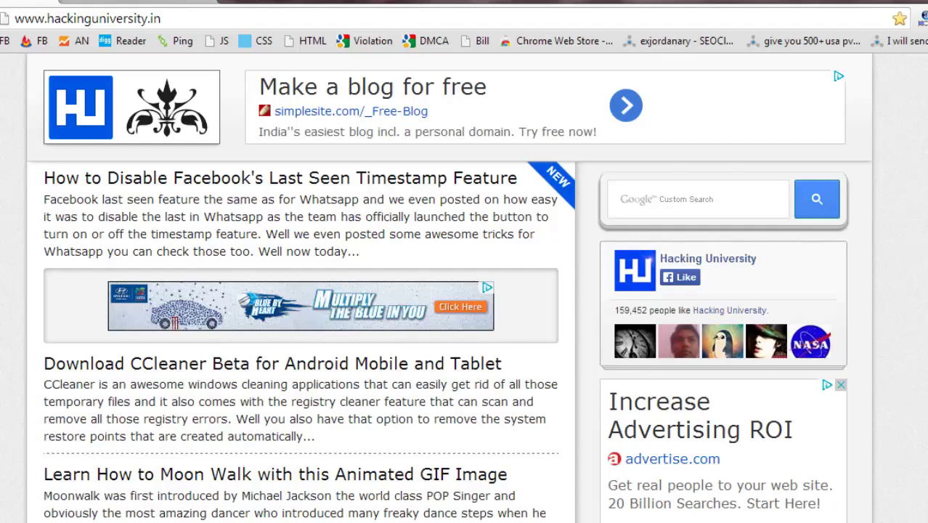
pyautogui.hotkey('alt', 'F4')
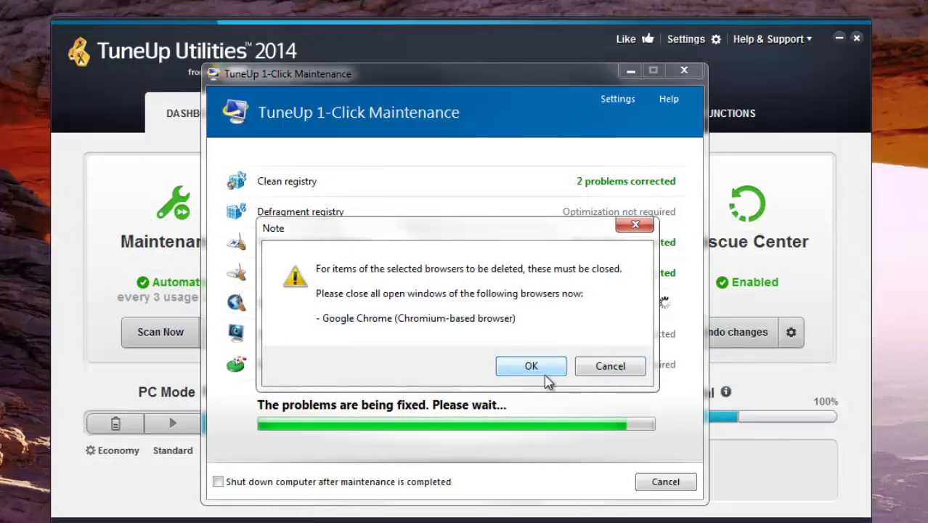
pyautogui.click(545, 373)
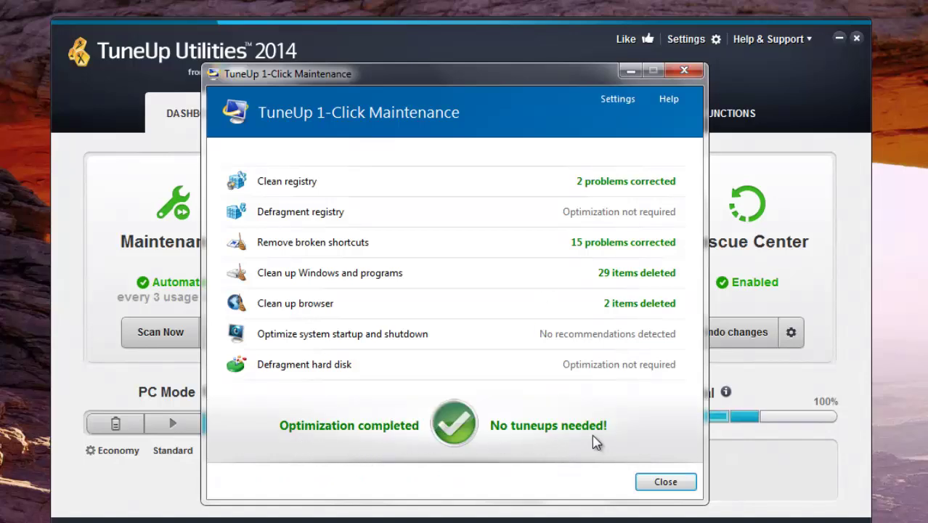
pyautogui.click(661, 485)
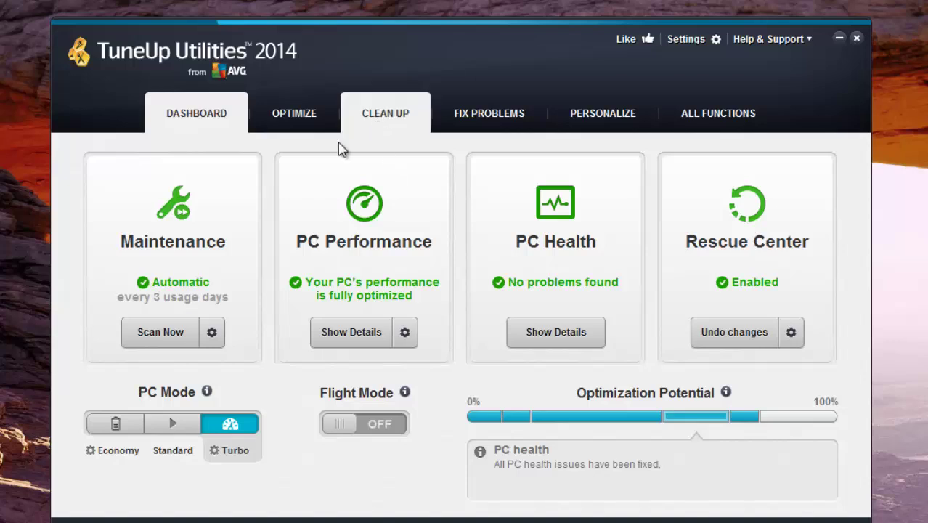
# - View the Windows functions that can be disabled to free up disk space
pyautogui.click(391, 118)
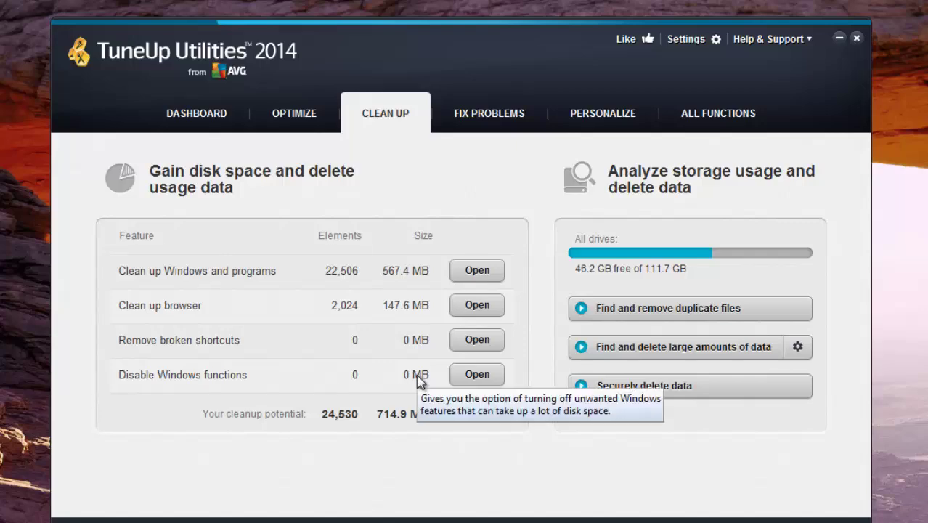
pyautogui.click(480, 374)
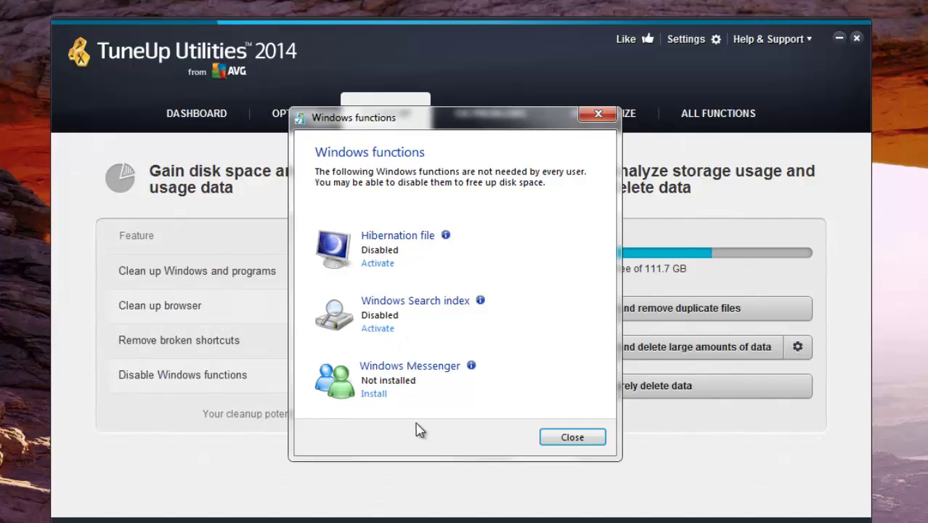
pyautogui.click(560, 440)
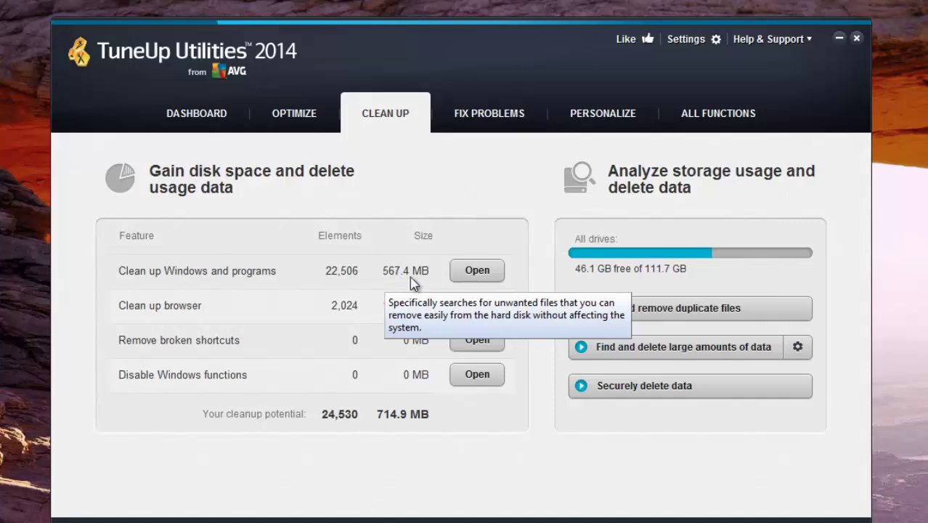
# - Clean up Windows and programs with Most recently used programs and documents also included, and recheck the remaining items
pyautogui.click(468, 277)
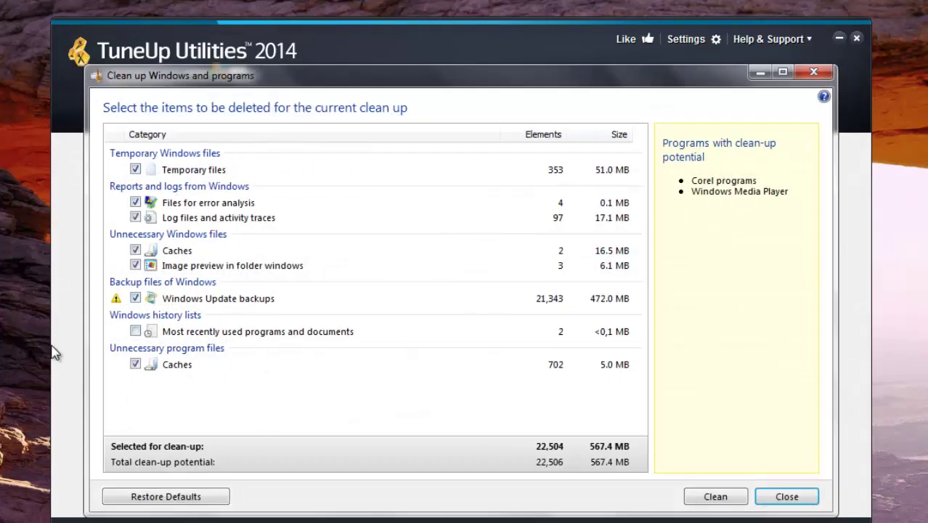
pyautogui.click(135, 332)
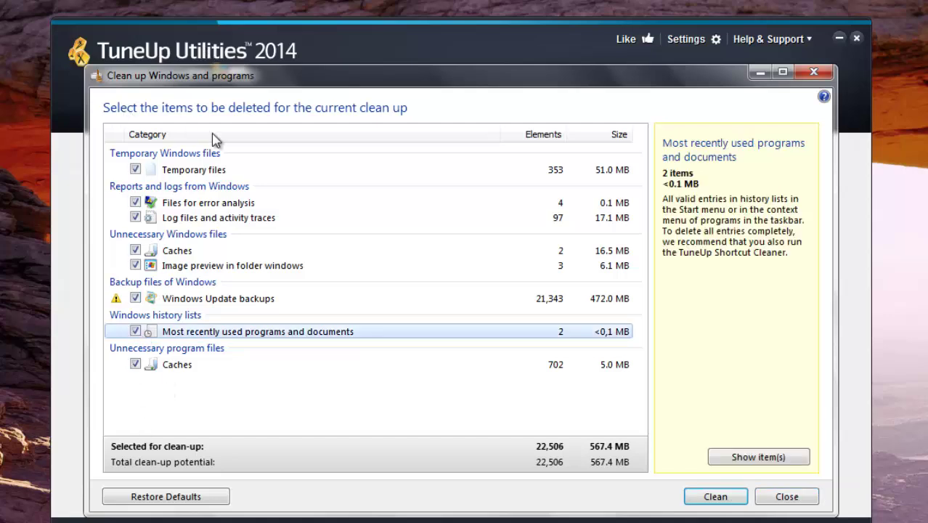
pyautogui.click(246, 300)
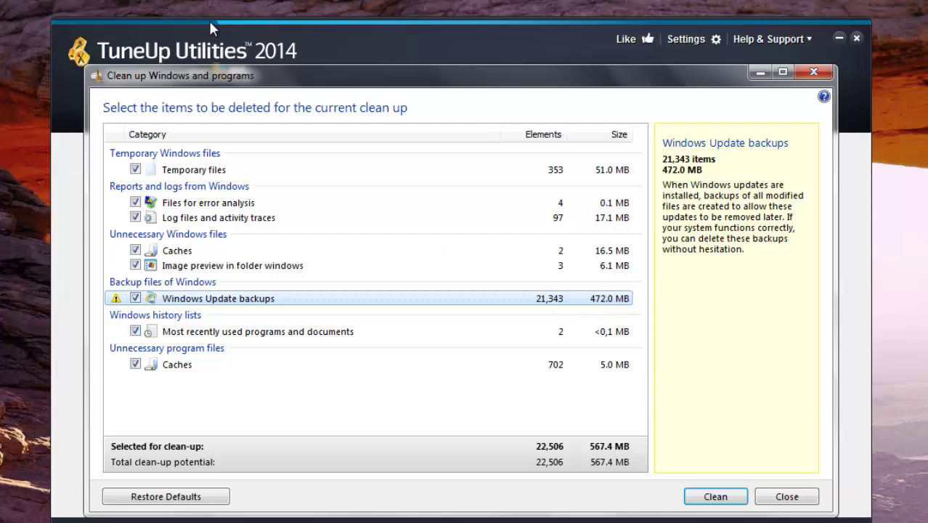
pyautogui.click(715, 496)
pyautogui.click(520, 371)
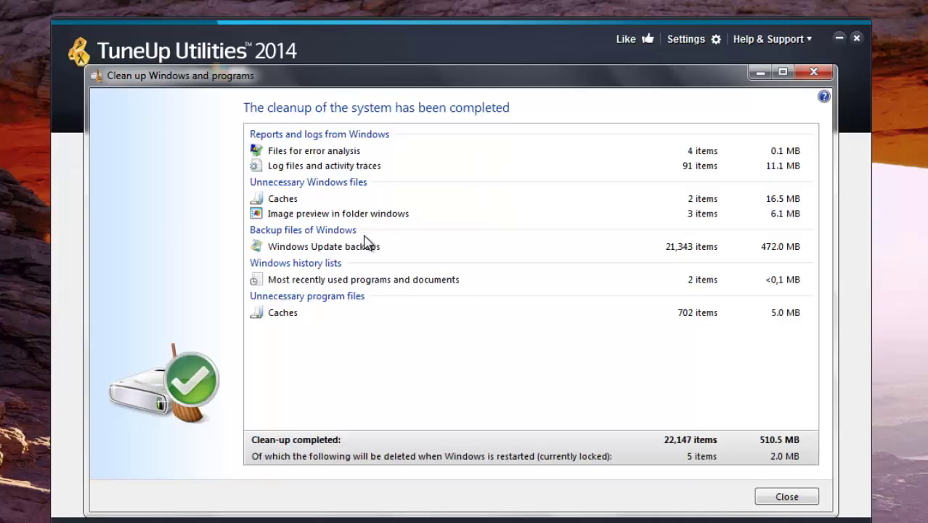
pyautogui.click(815, 504)
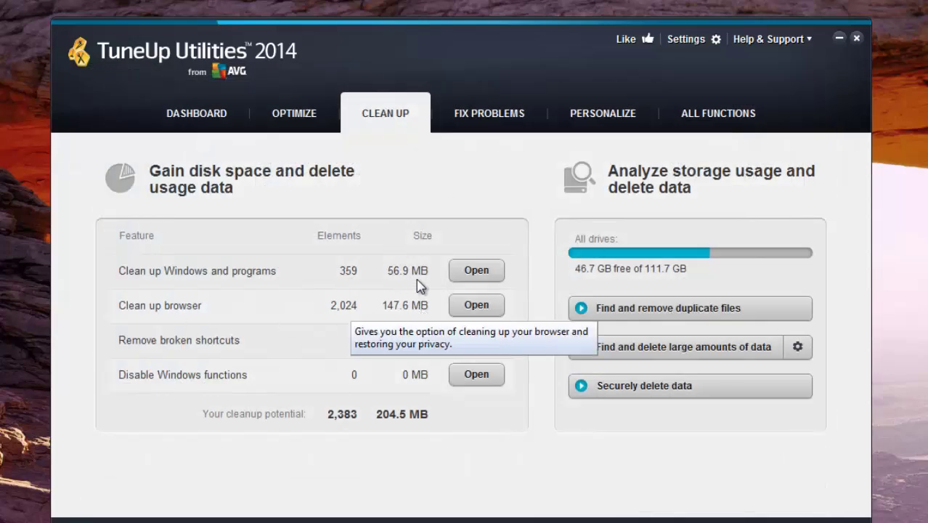
pyautogui.click(476, 270)
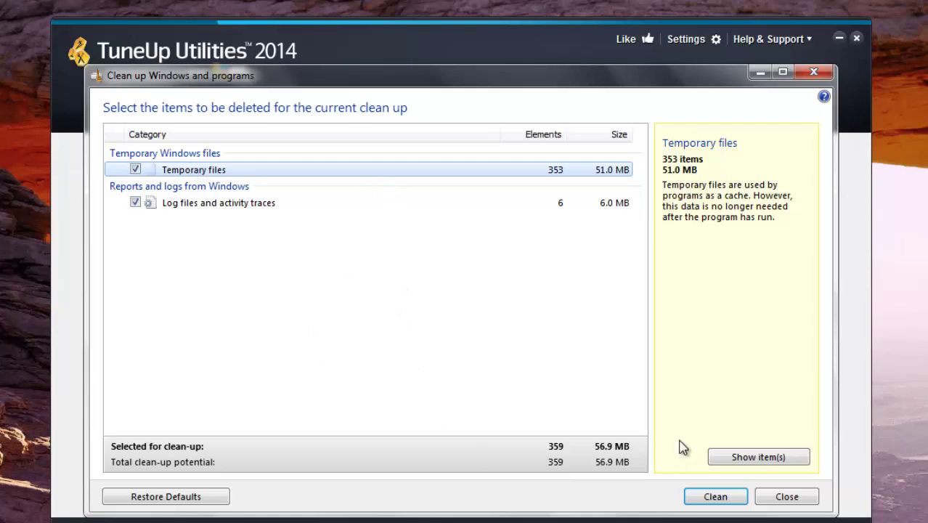
pyautogui.click(806, 498)
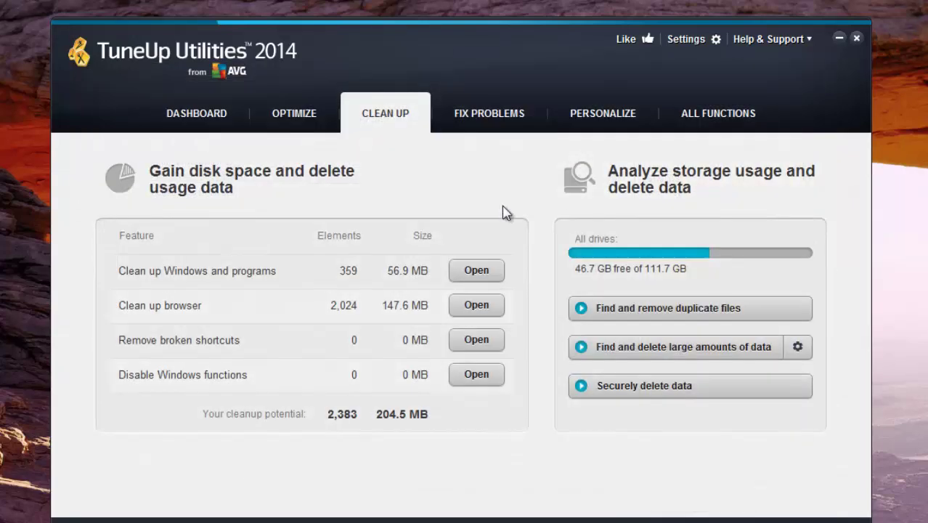
# - Open the browser clean-up and review the item categories selected for deletion
pyautogui.click(488, 314)
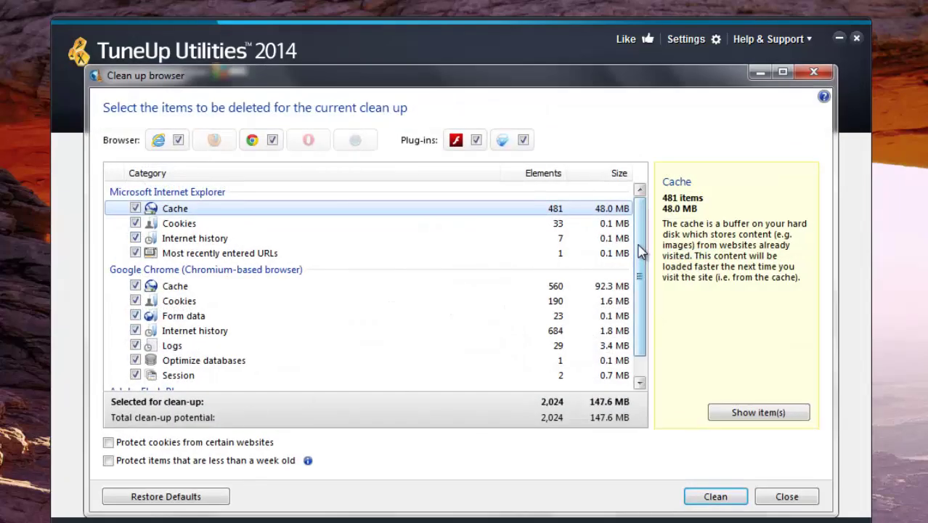
pyautogui.scroll(-1, 637, 305)
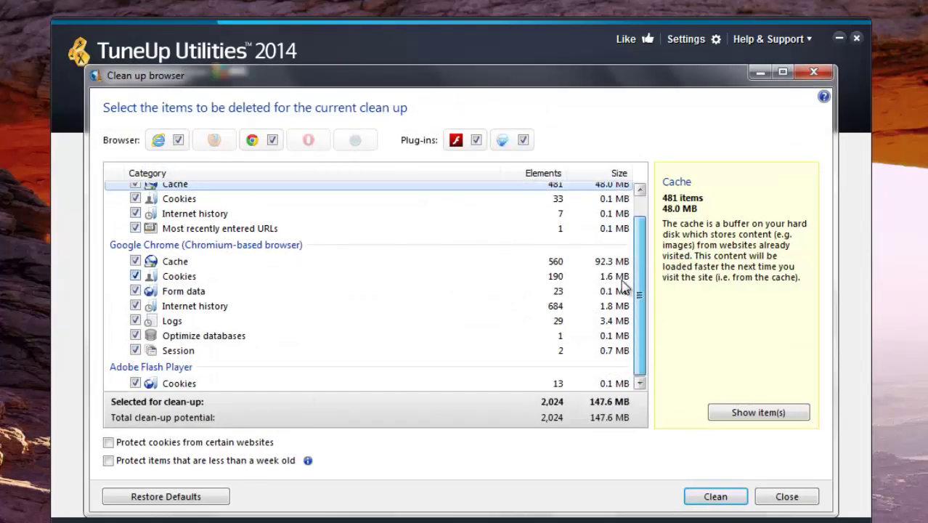
pyautogui.scroll(1, 626, 287)
# - Open CCleaner from the Recycle Bin, view its Windows cleaning options for comparison, and close it
pyautogui.rightClick(1, 172)
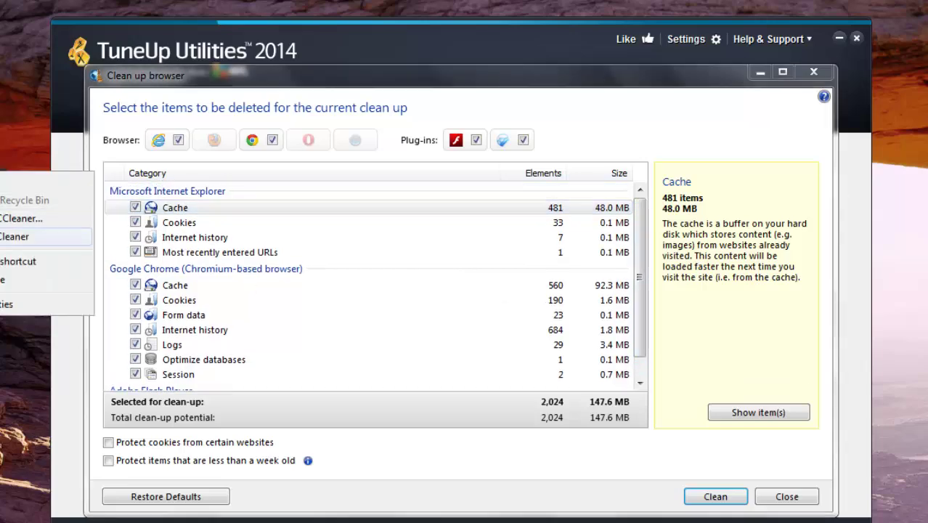
pyautogui.click(10, 216)
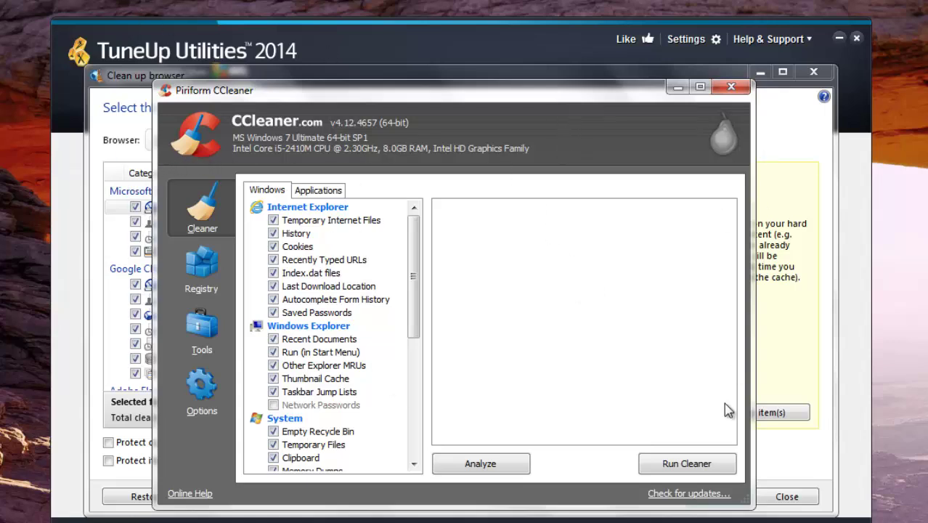
pyautogui.moveTo(416, 270); pyautogui.dragTo(419, 275)
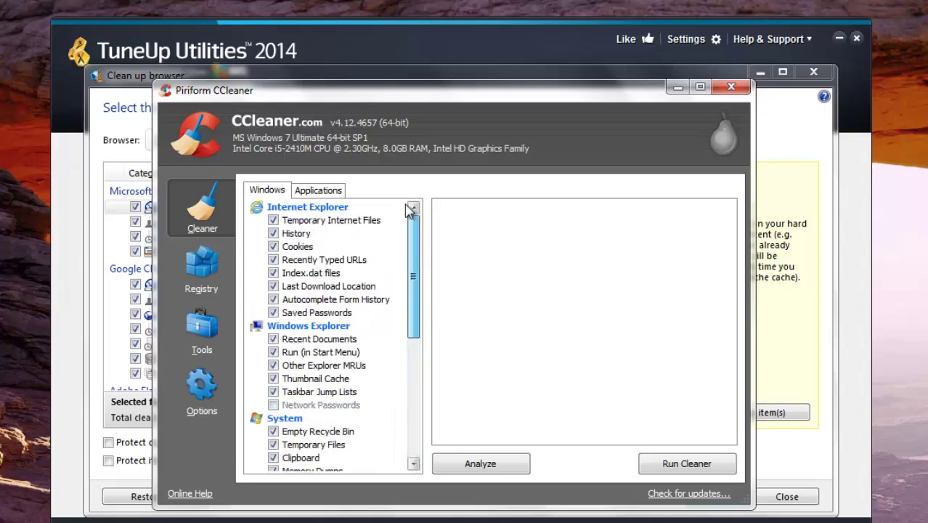
pyautogui.click(730, 88)
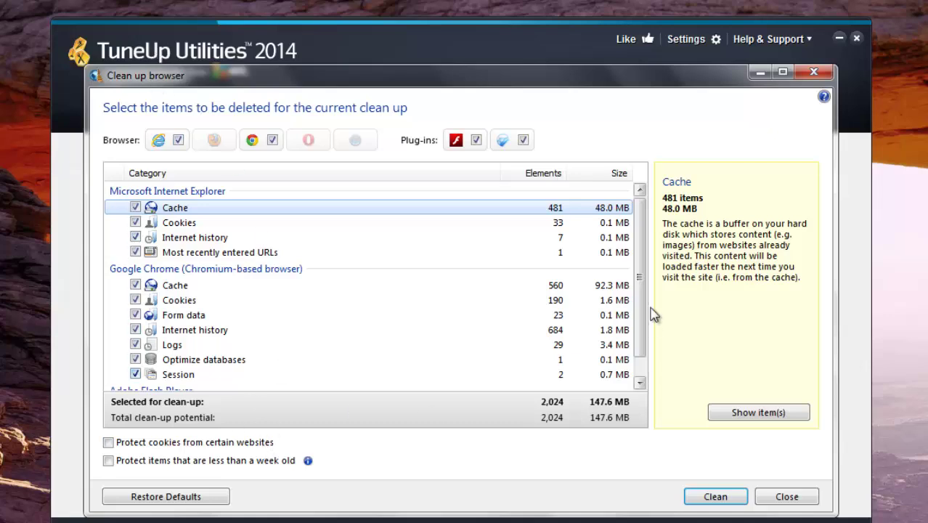
# - Clean all selected Internet Explorer, Google Chrome and Adobe Flash Player items, and recheck the browser clean-up for leftovers
pyautogui.scroll(-1, 638, 265)
pyautogui.scroll(-2, 638, 265)
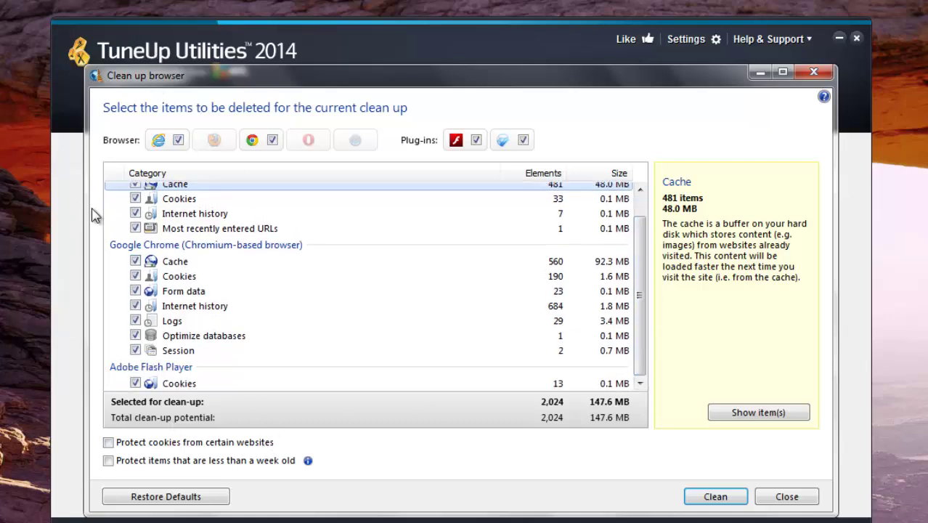
pyautogui.scroll(2, 209, 384)
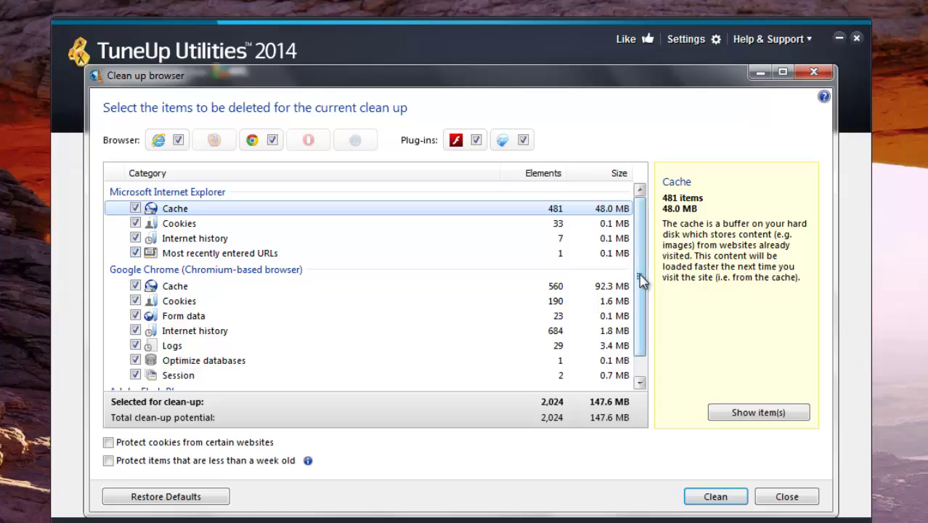
pyautogui.scroll(-1, 641, 275)
pyautogui.click(718, 497)
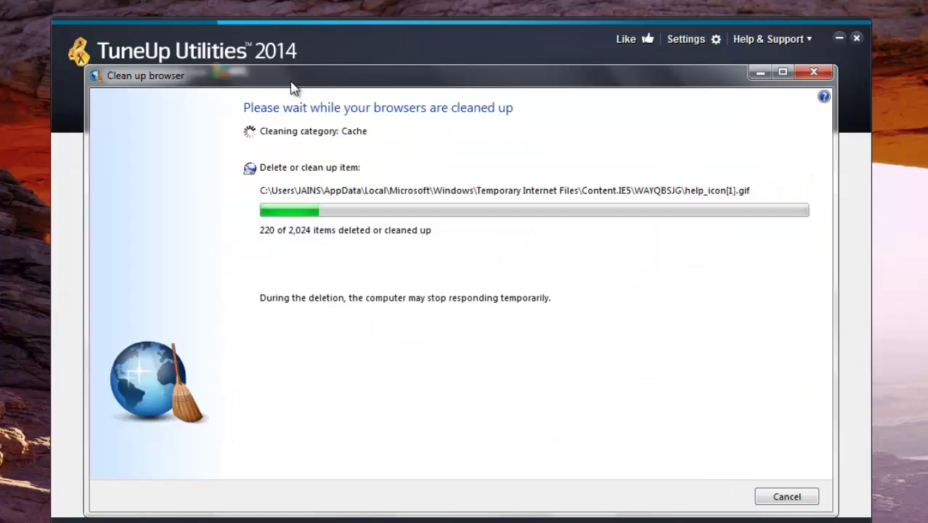
pyautogui.click(773, 500)
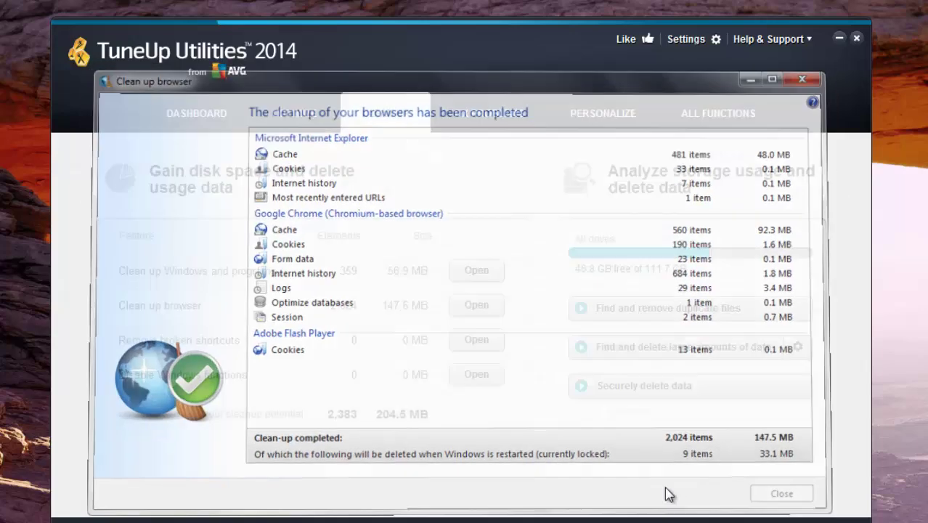
pyautogui.click(476, 308)
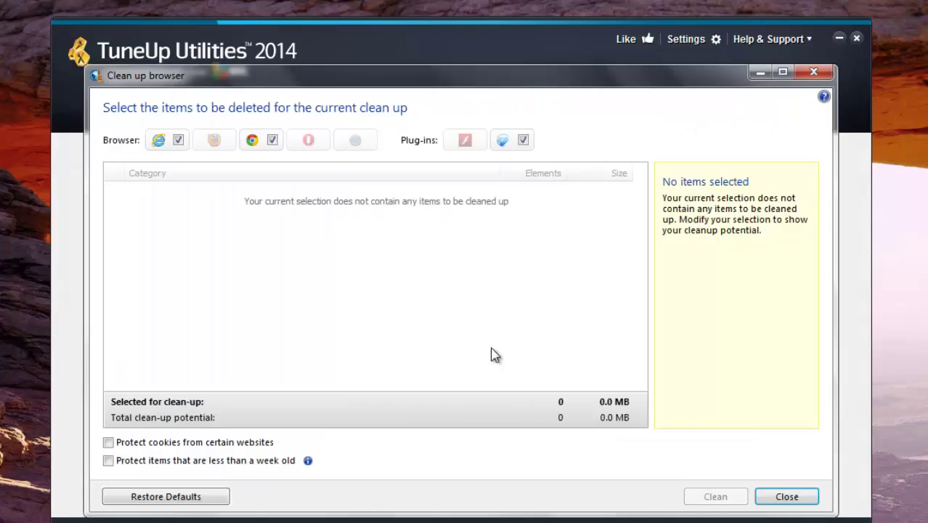
pyautogui.click(784, 496)
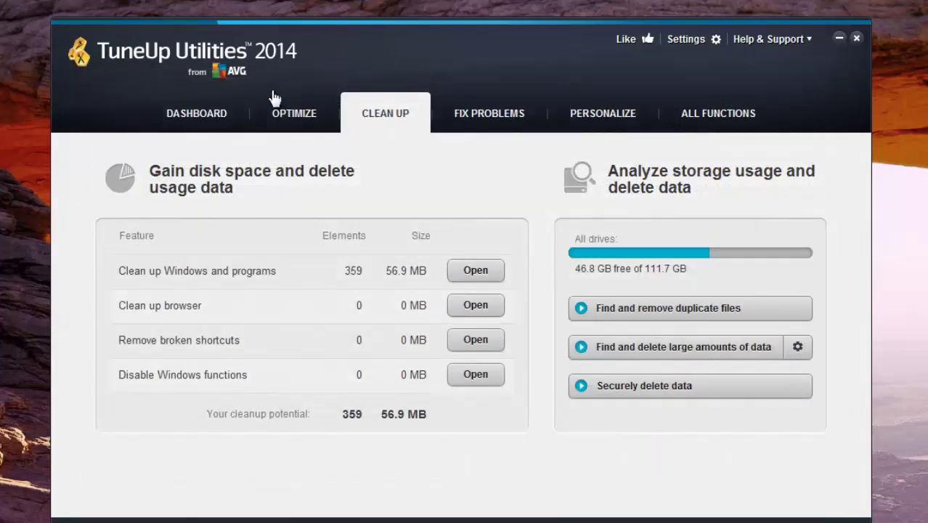
# - Return to the dashboard and show the PC Health details
pyautogui.click(200, 116)
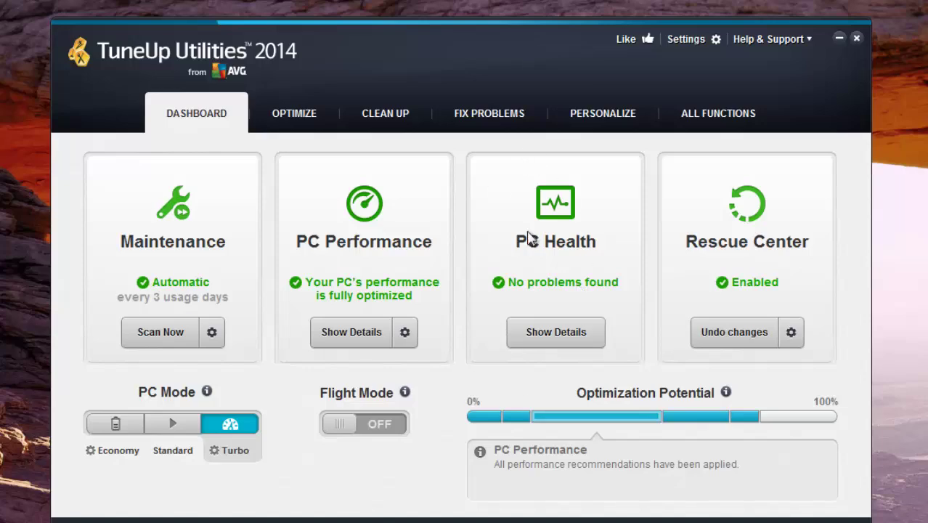
pyautogui.click(552, 338)
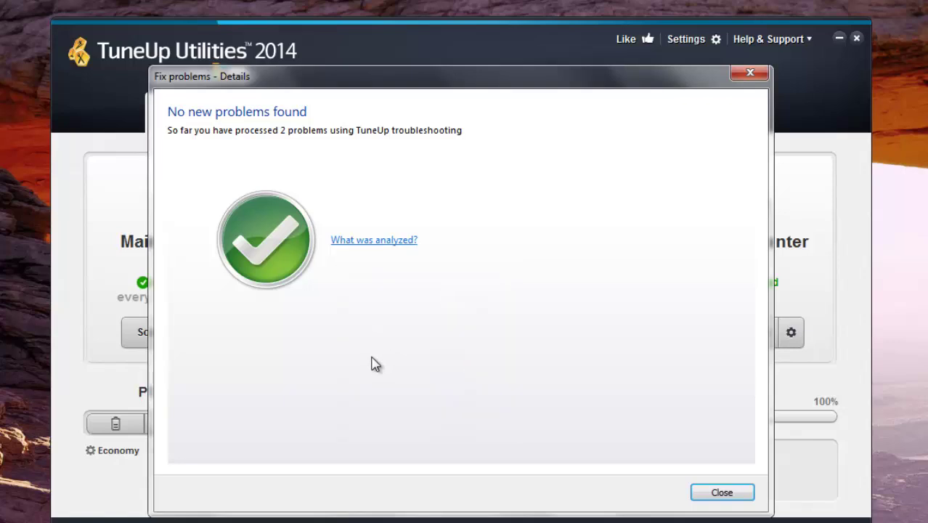
# - Close the PC Health problem details and open the profile settings from the PC Performance details
pyautogui.moveTo(374, 247)
pyautogui.click(725, 494)
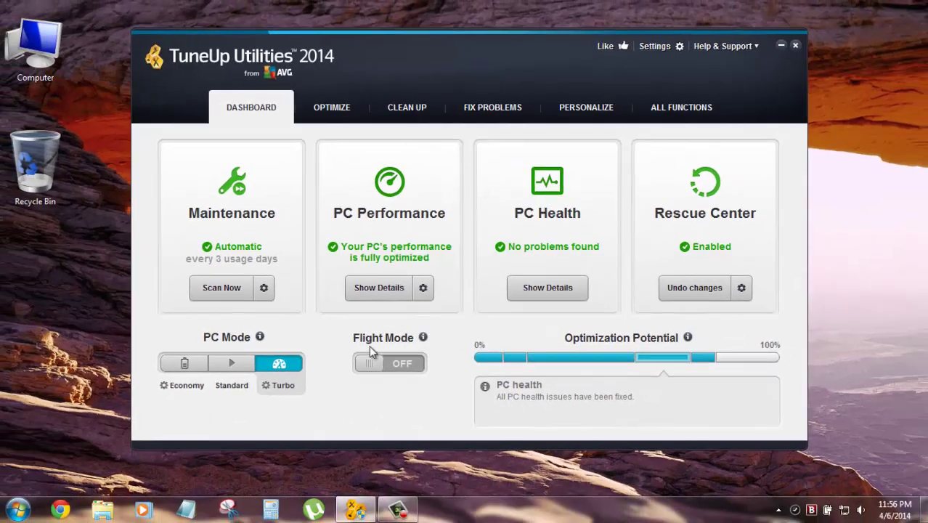
pyautogui.click(383, 288)
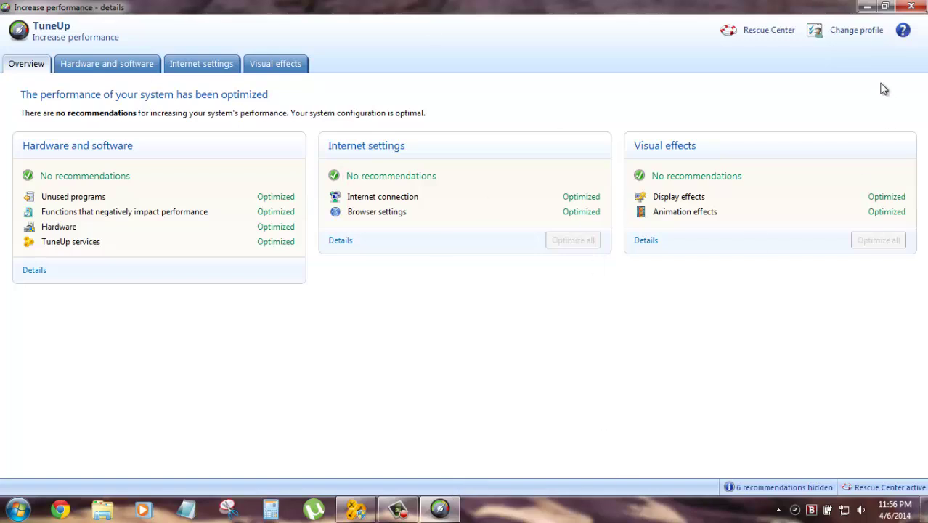
pyautogui.click(819, 30)
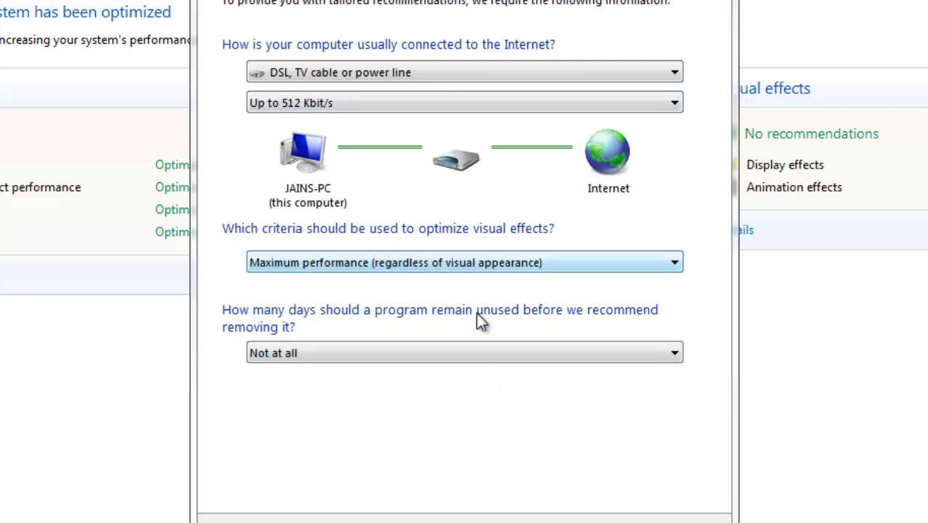
# - Set the profile's Internet connection to DSL, TV cable or power line with a speed of up to 512 Kbit/s
pyautogui.click(388, 77)
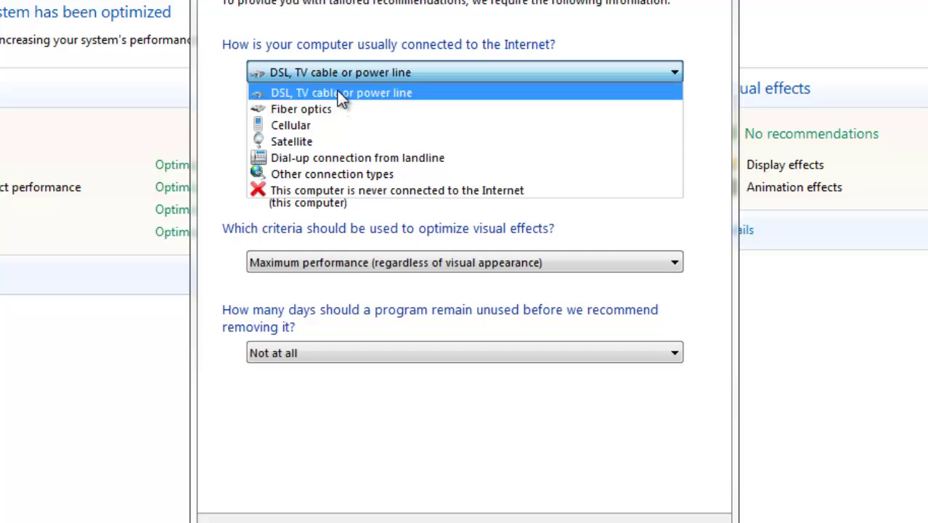
pyautogui.click(317, 94)
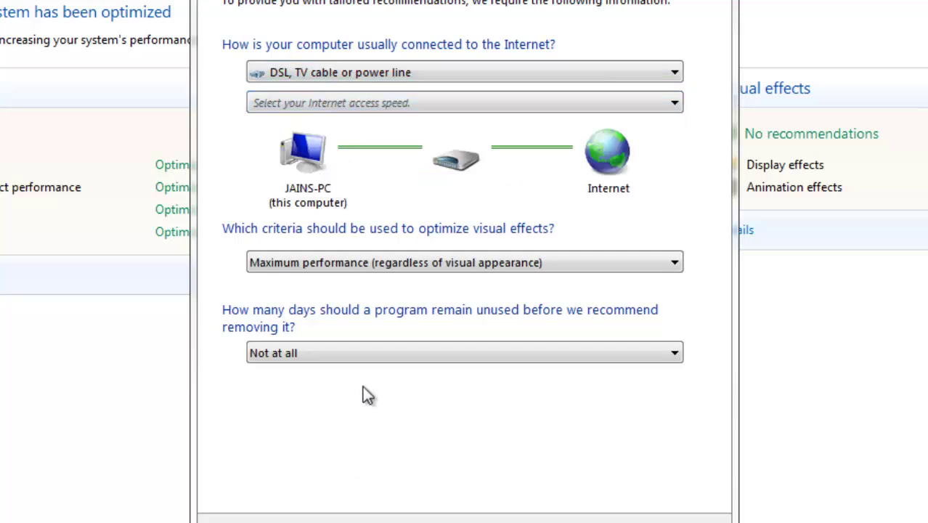
pyautogui.click(386, 97)
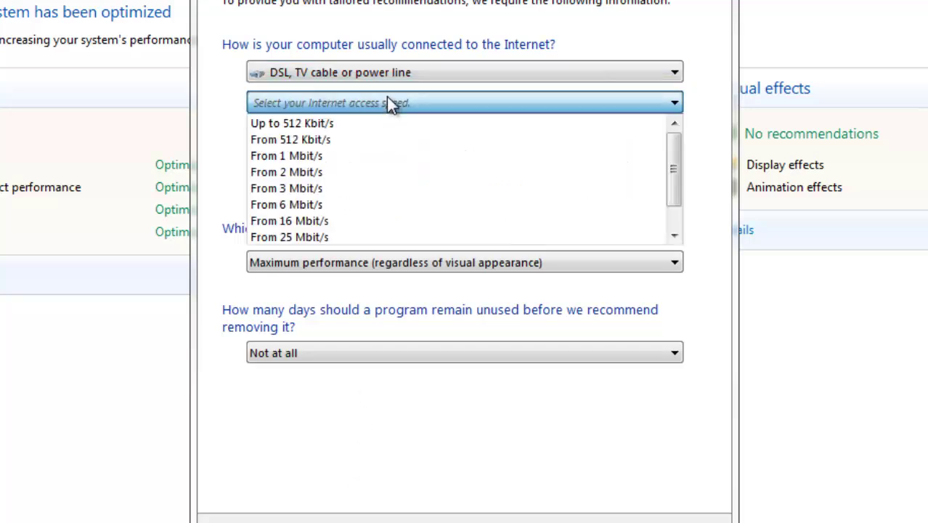
pyautogui.click(342, 124)
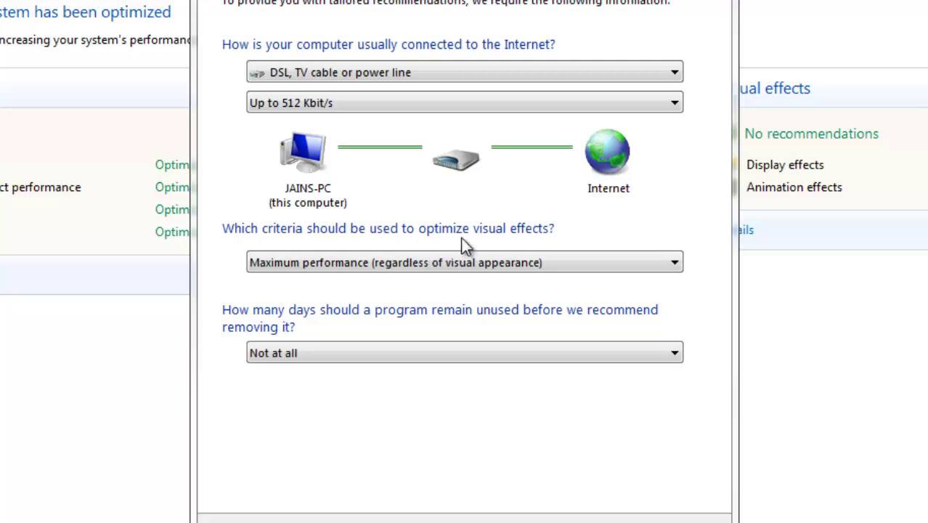
# - Set visual effects to Maximum performance and unused program removal to Not at all, and save the performance profile
pyautogui.click(430, 267)
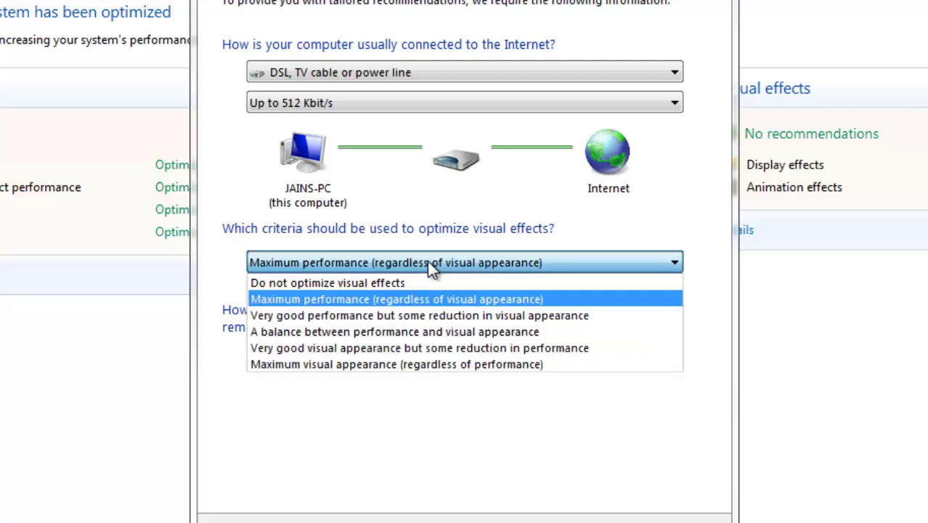
pyautogui.click(429, 300)
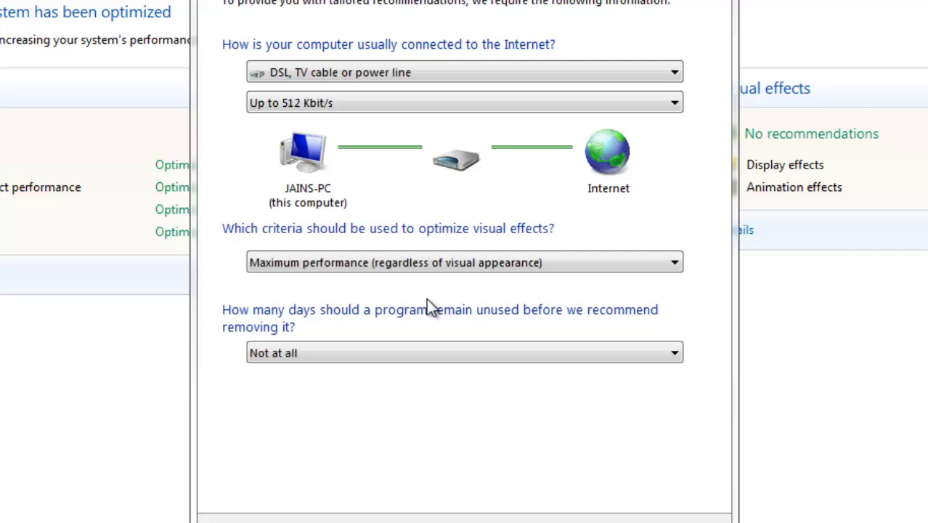
pyautogui.click(387, 354)
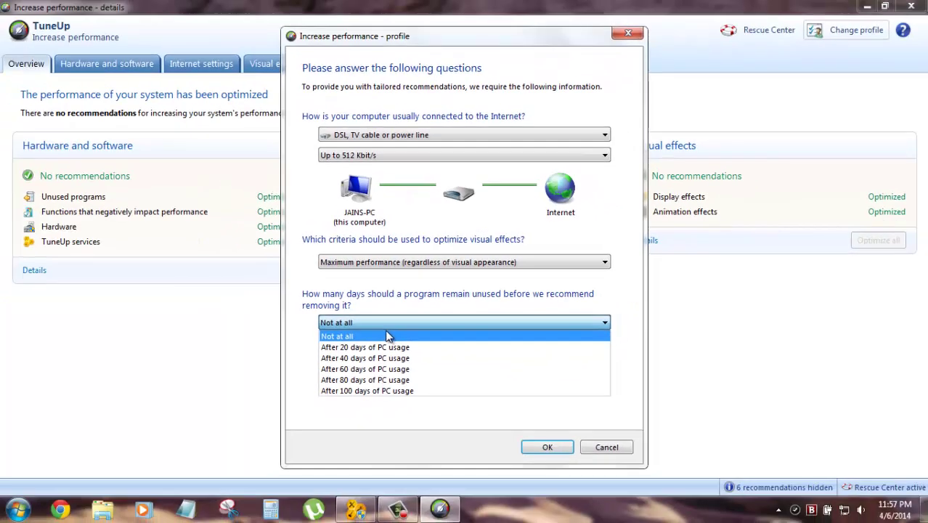
pyautogui.click(388, 336)
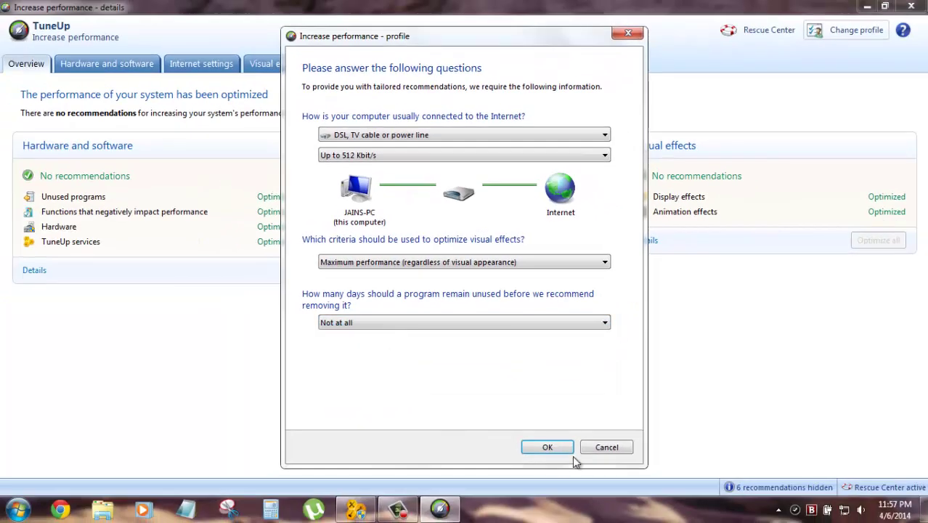
pyautogui.click(549, 448)
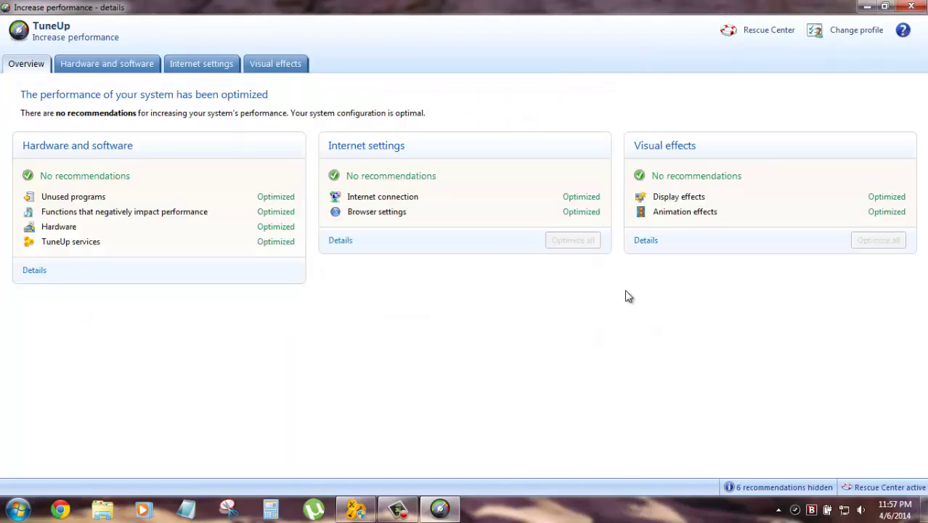
# - Review the performance recommendations for hardware and software, Internet settings and visual effects, and close the details window
pyautogui.click(105, 75)
pyautogui.click(204, 75)
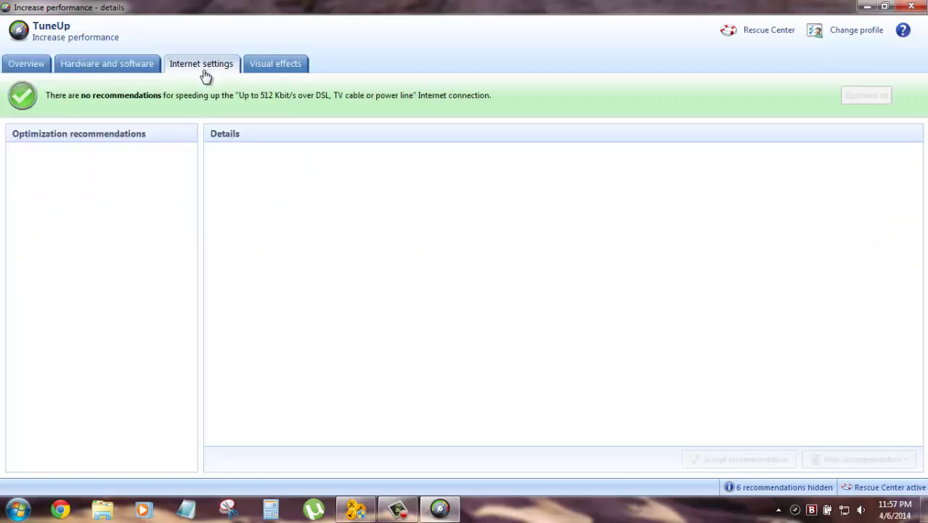
pyautogui.click(259, 67)
pyautogui.click(195, 66)
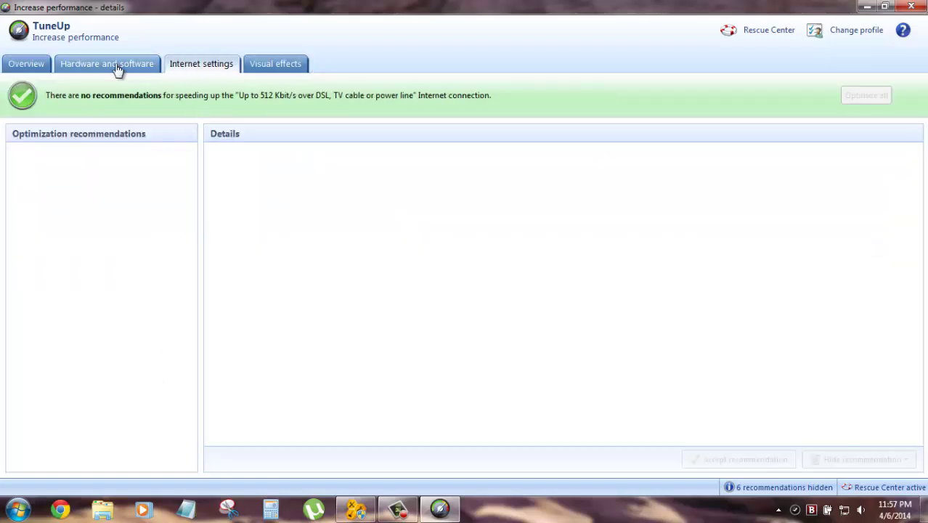
pyautogui.click(116, 67)
pyautogui.click(31, 69)
pyautogui.click(80, 69)
pyautogui.click(190, 71)
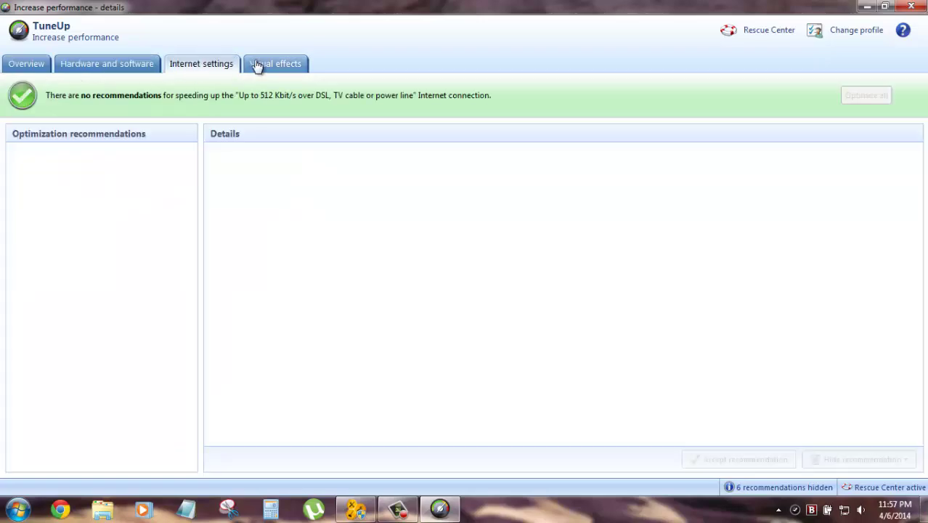
pyautogui.click(260, 64)
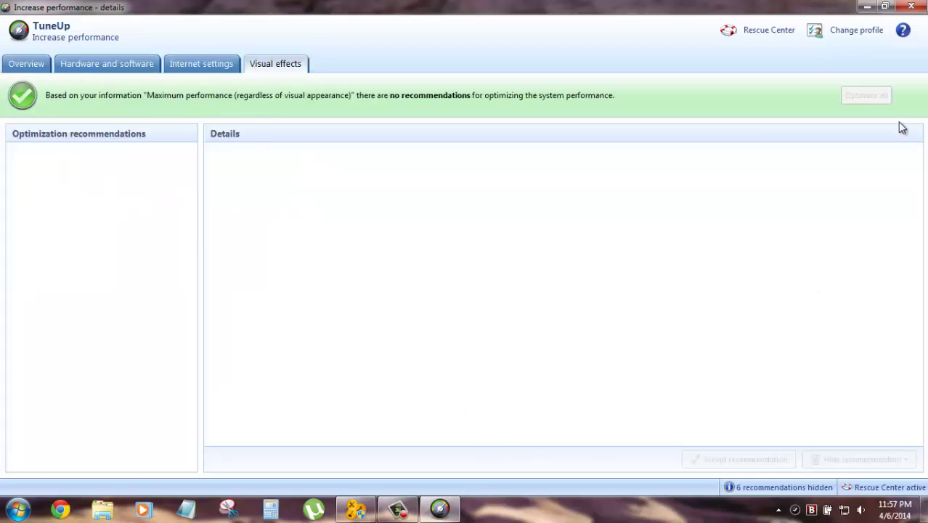
pyautogui.click(910, 7)
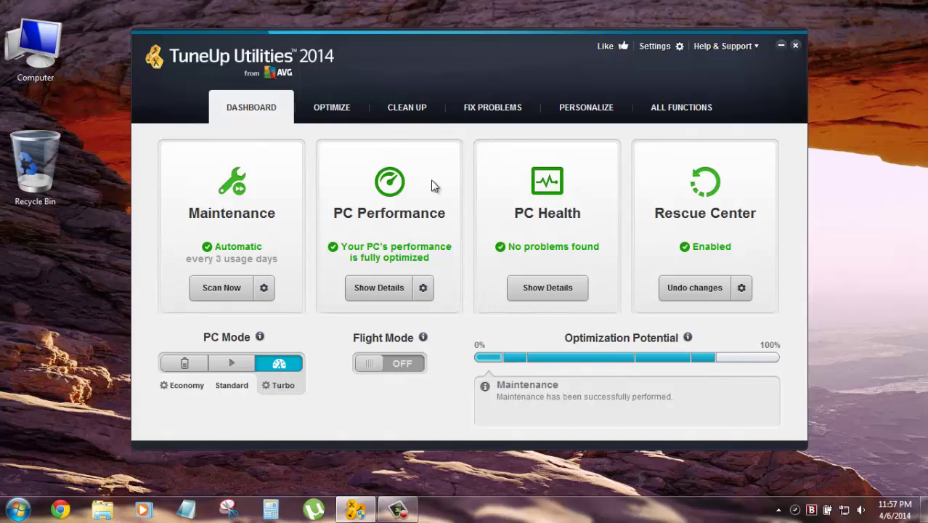
# - Disable automatic startup for Microsoft Xbox 360 Accessories and the µTorrent file sharing program, and close StartUp Manager
pyautogui.click(335, 110)
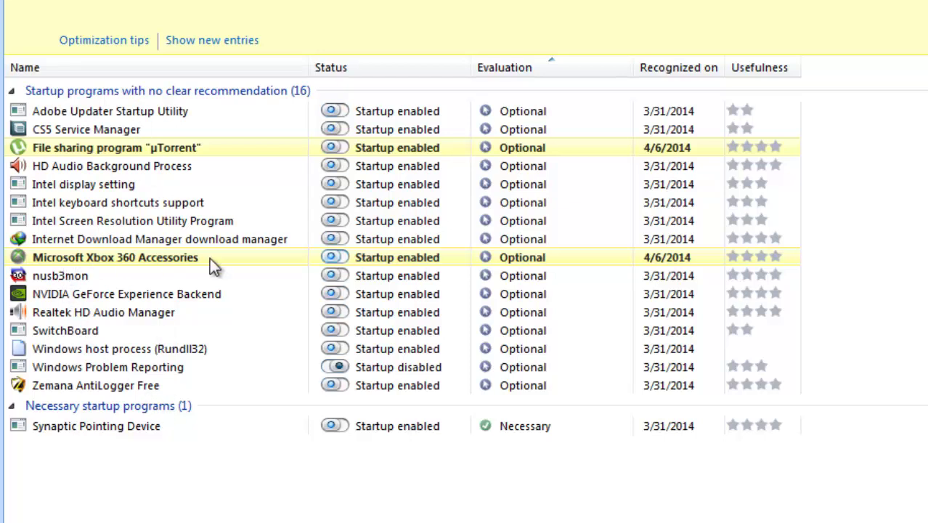
pyautogui.click(332, 258)
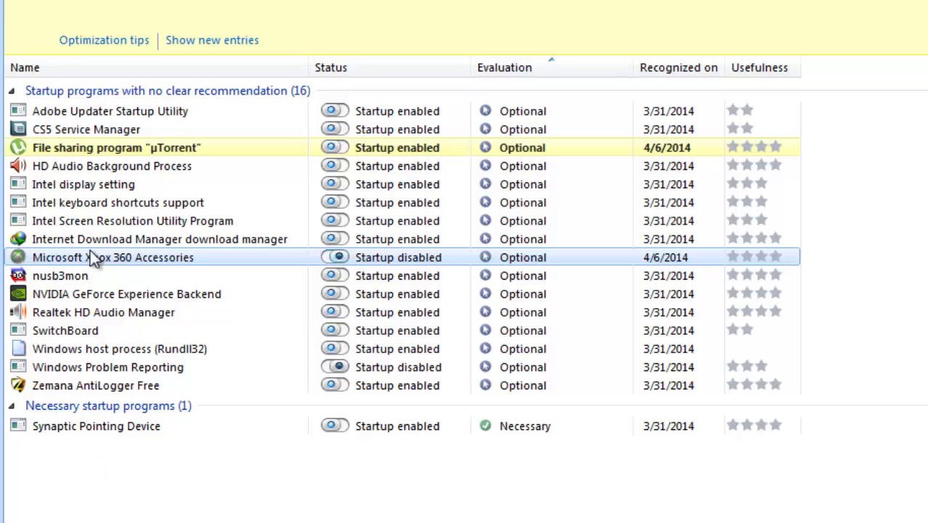
pyautogui.click(147, 147)
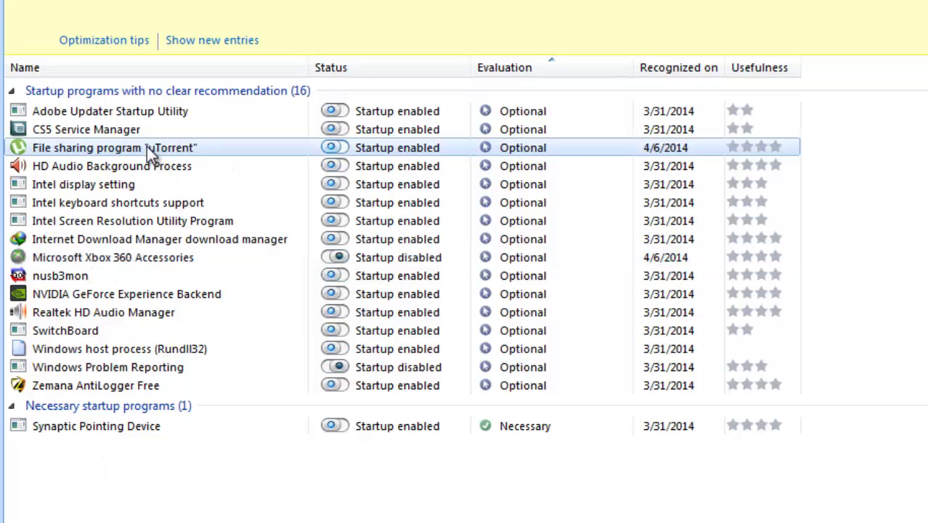
pyautogui.click(335, 149)
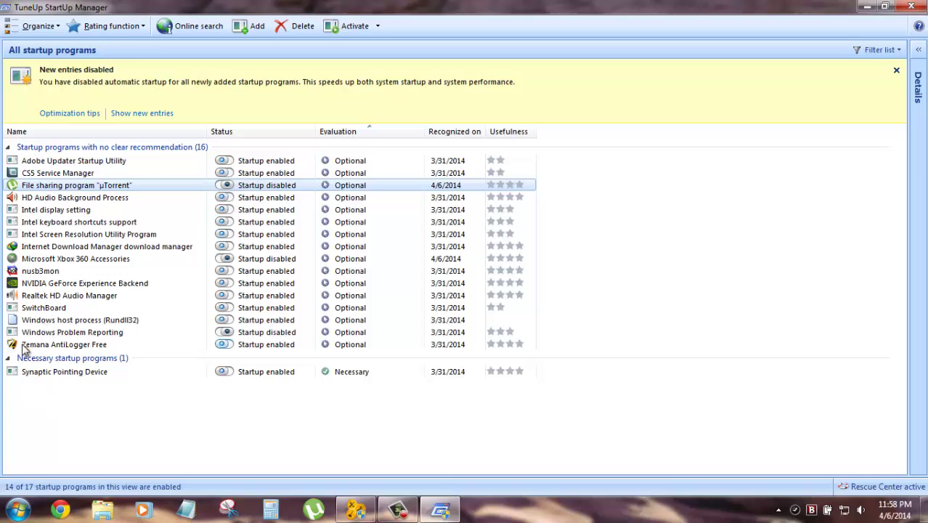
pyautogui.click(911, 6)
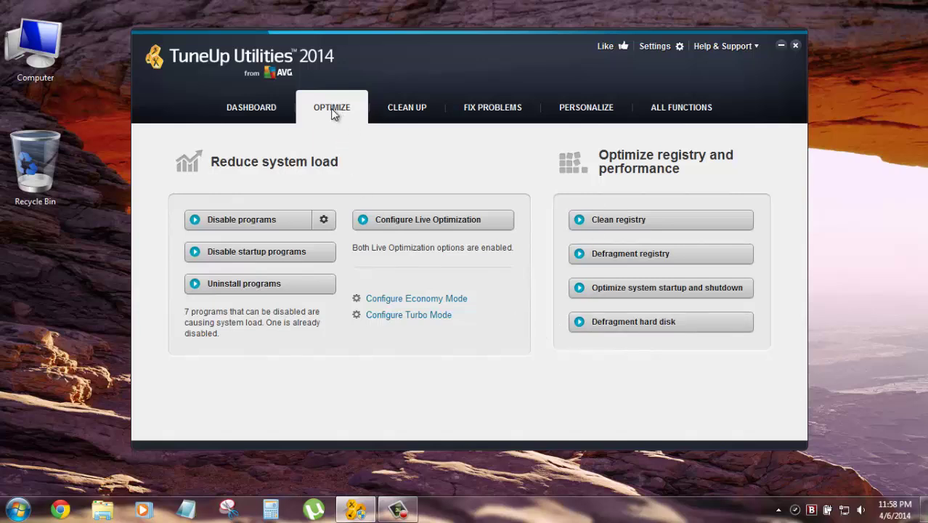
# - In the system startup and shutdown optimizer's profile, answer No to using a printer and save the profile
pyautogui.click(670, 292)
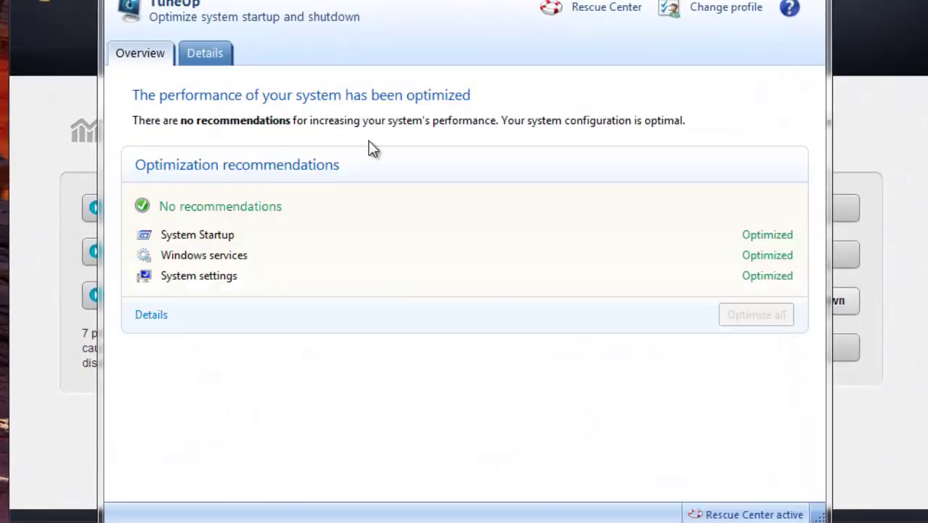
pyautogui.click(719, 11)
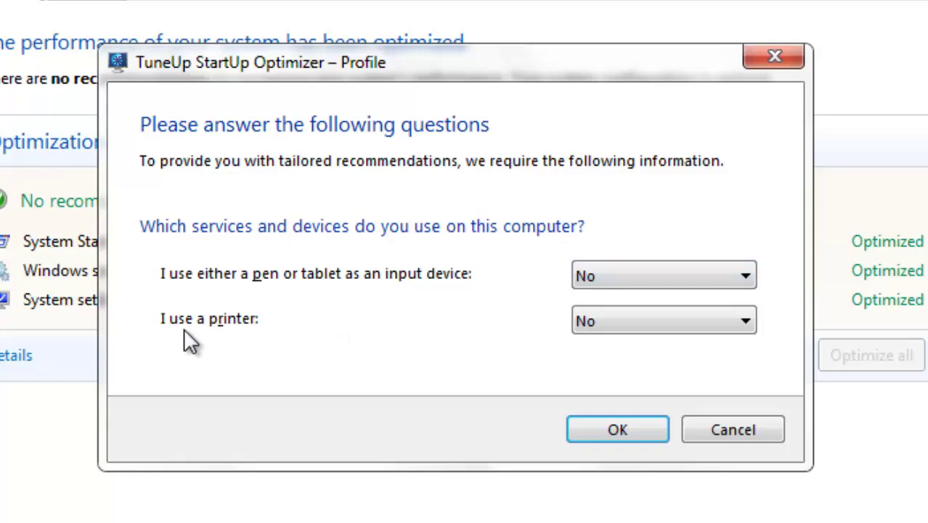
pyautogui.click(644, 321)
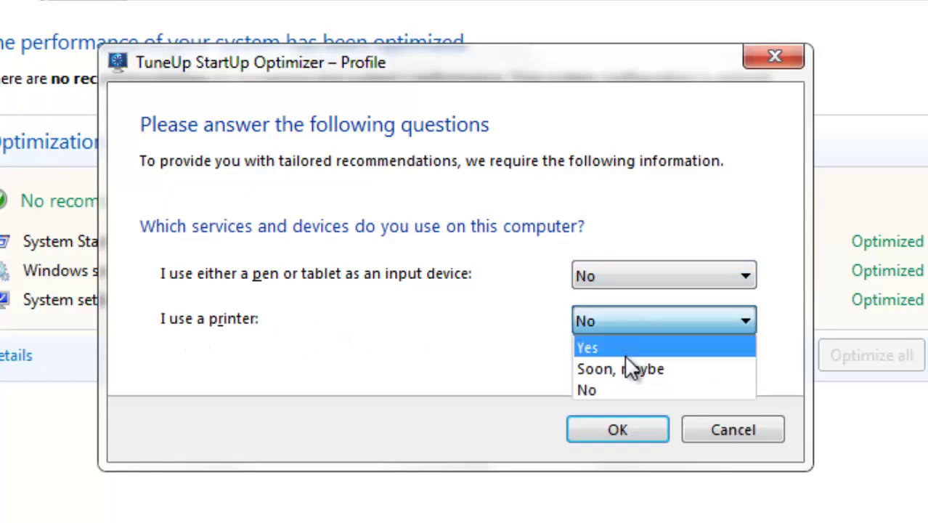
pyautogui.click(615, 385)
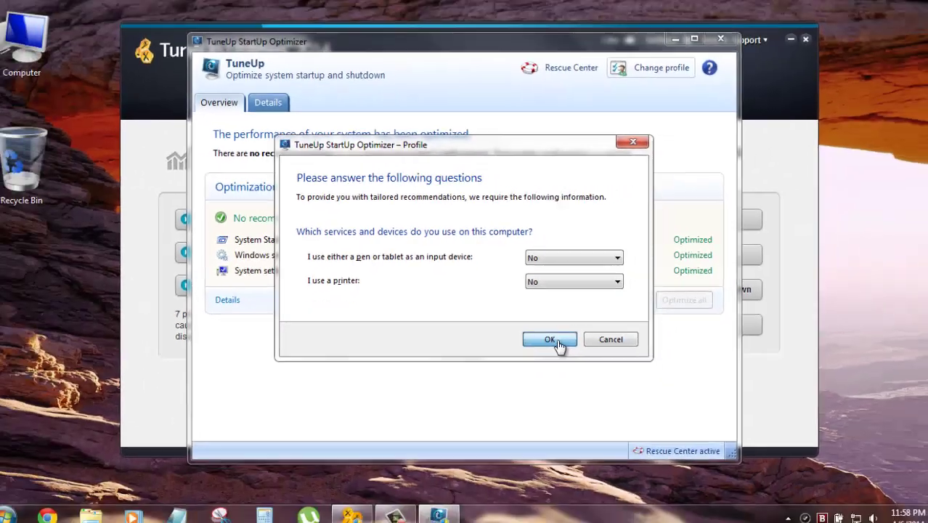
pyautogui.click(617, 429)
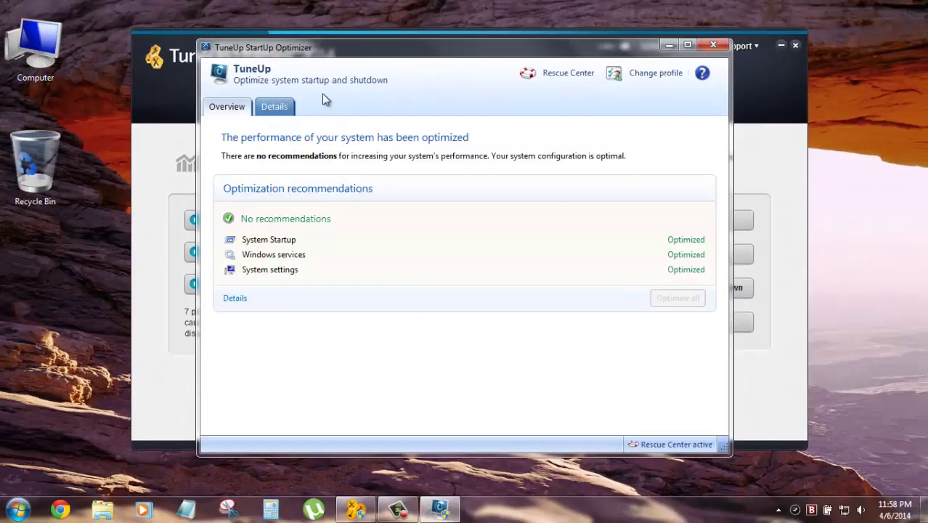
# - Check the startup and shutdown optimizer's detailed recommendations and overview, and close the optimizer
pyautogui.click(282, 108)
pyautogui.click(239, 109)
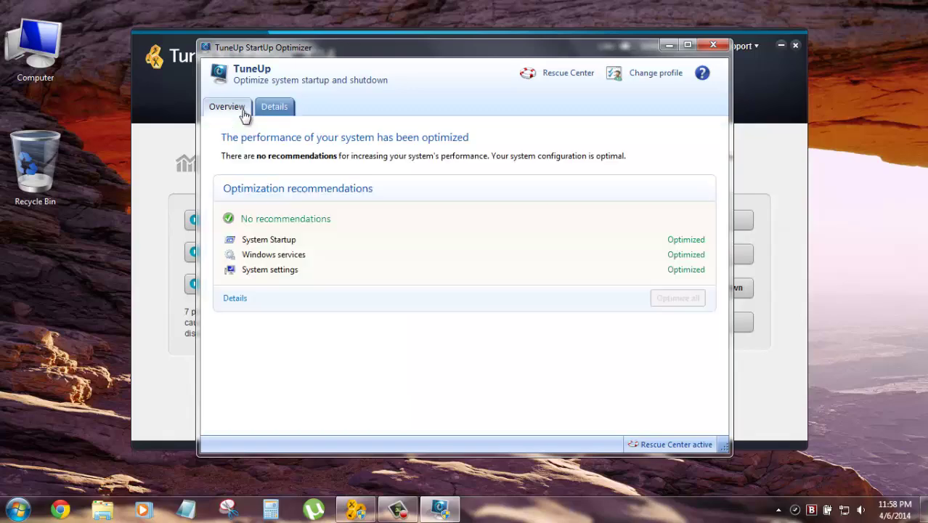
pyautogui.click(713, 46)
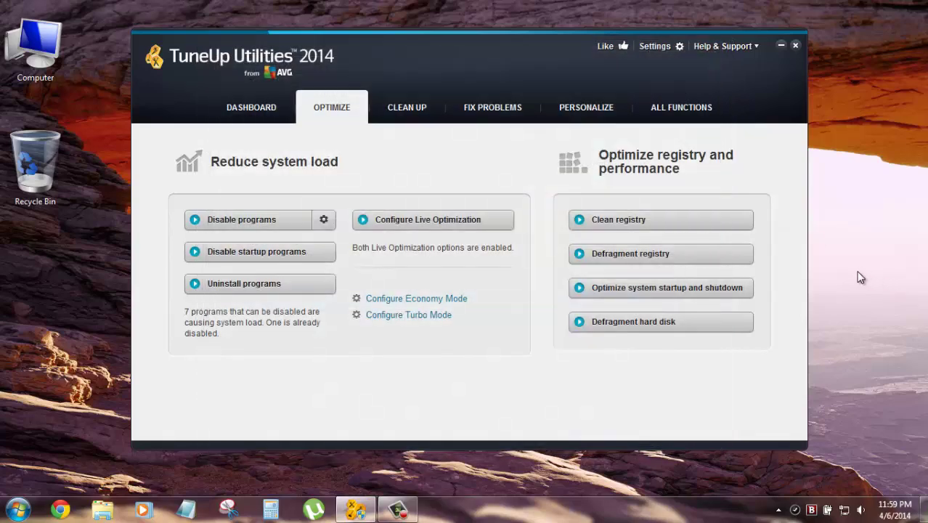
# - Review the maintenance options on the dashboard and the available optimization and clean-up features
pyautogui.click(275, 122)
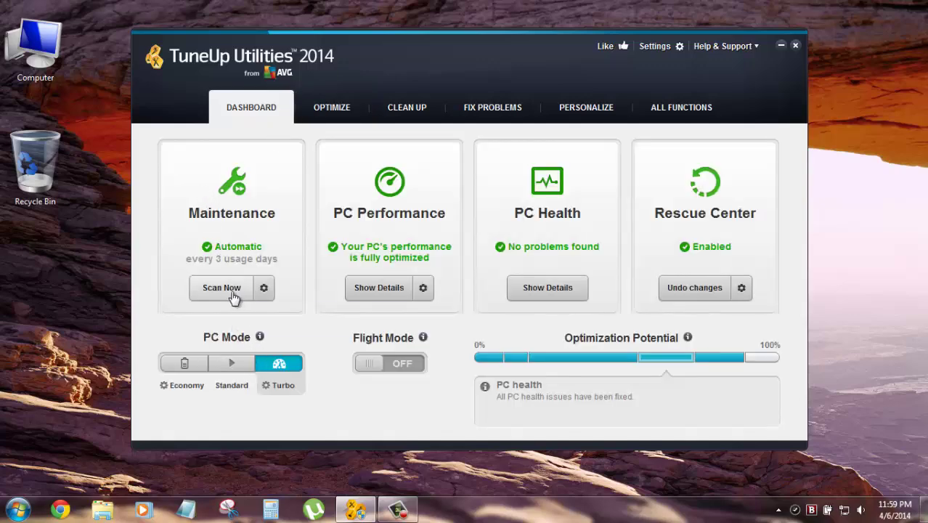
pyautogui.click(305, 98)
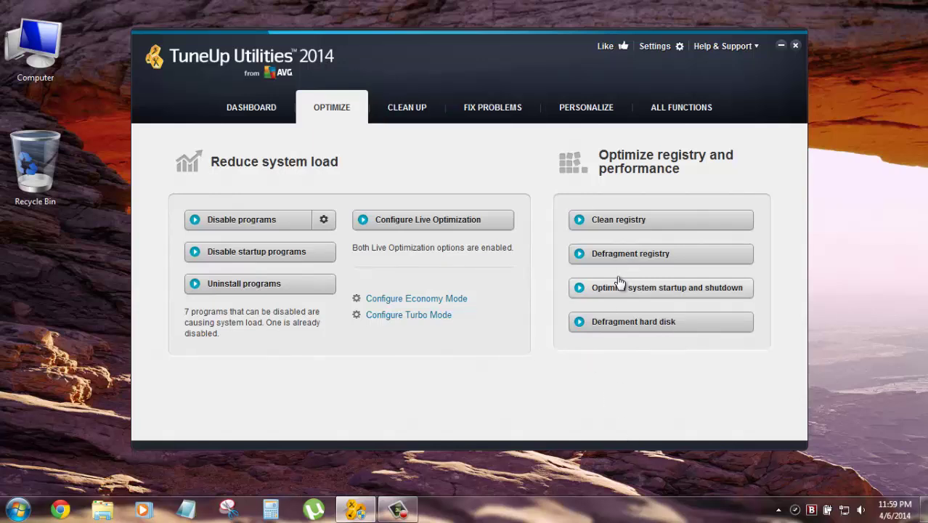
pyautogui.click(404, 108)
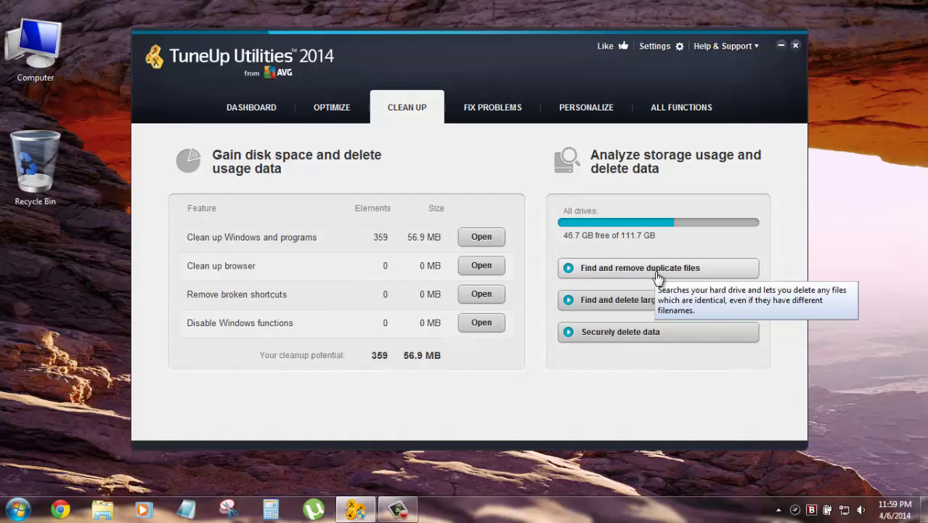
# - Open the tool for restoring deleted files, view the drives offered for scanning, and cancel it
pyautogui.click(511, 107)
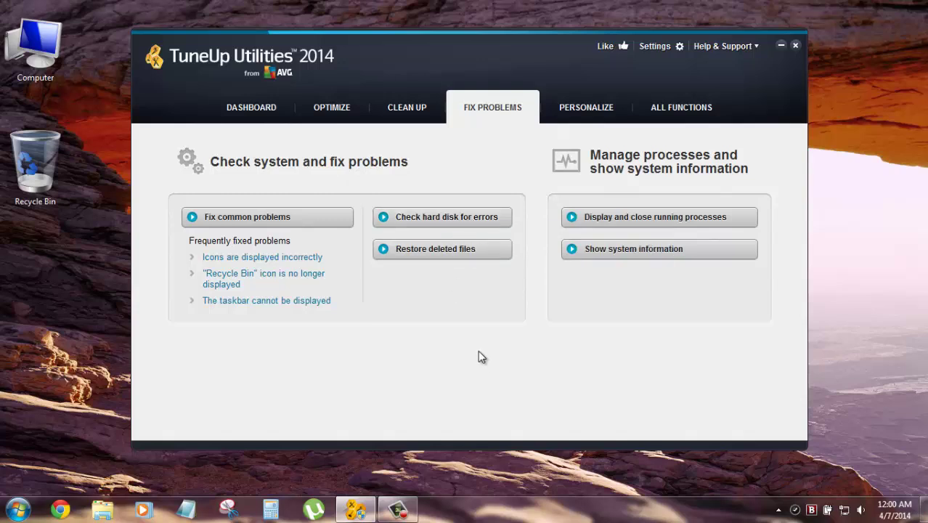
pyautogui.click(433, 250)
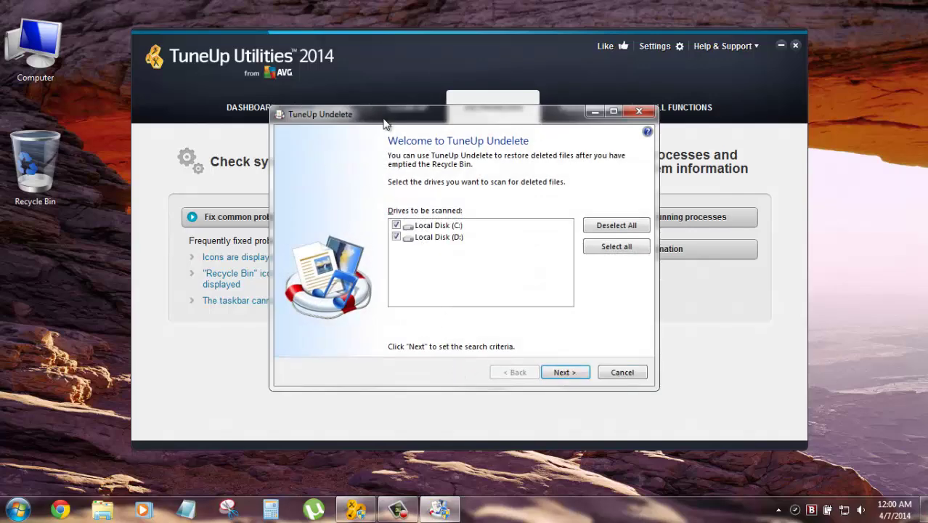
pyautogui.click(623, 372)
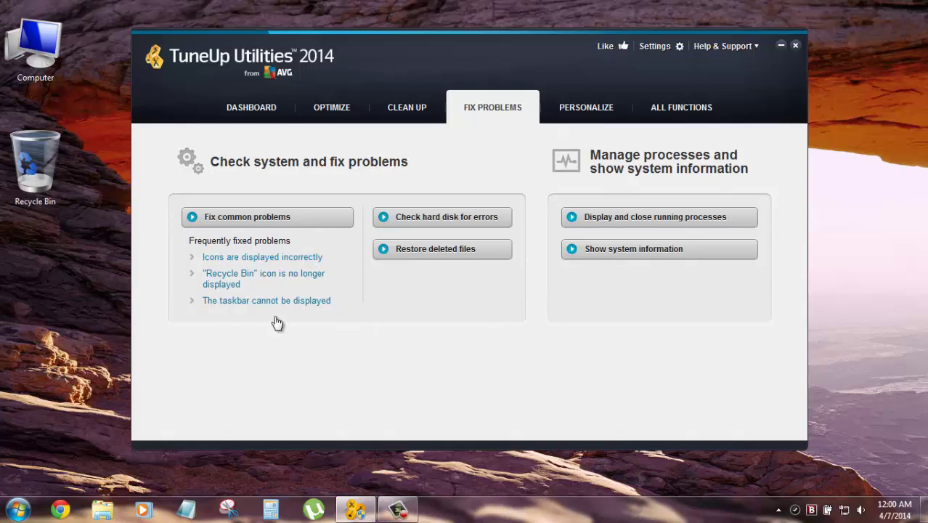
# - Open the repair wizard for common problems, review the full list of fixable Windows issues, and cancel it
pyautogui.click(275, 219)
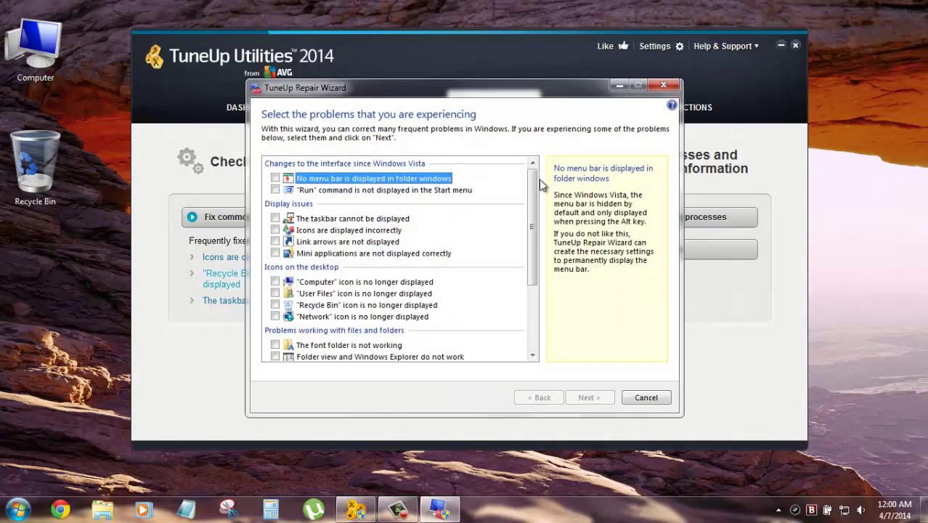
pyautogui.scroll(-3, 543, 303)
pyautogui.scroll(5, 543, 304)
pyautogui.scroll(-3, 518, 214)
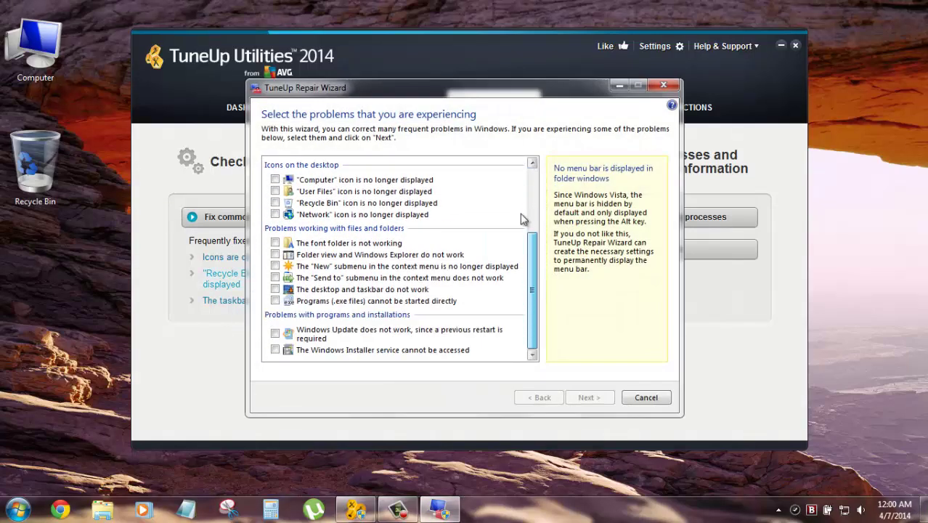
pyautogui.scroll(3, 518, 213)
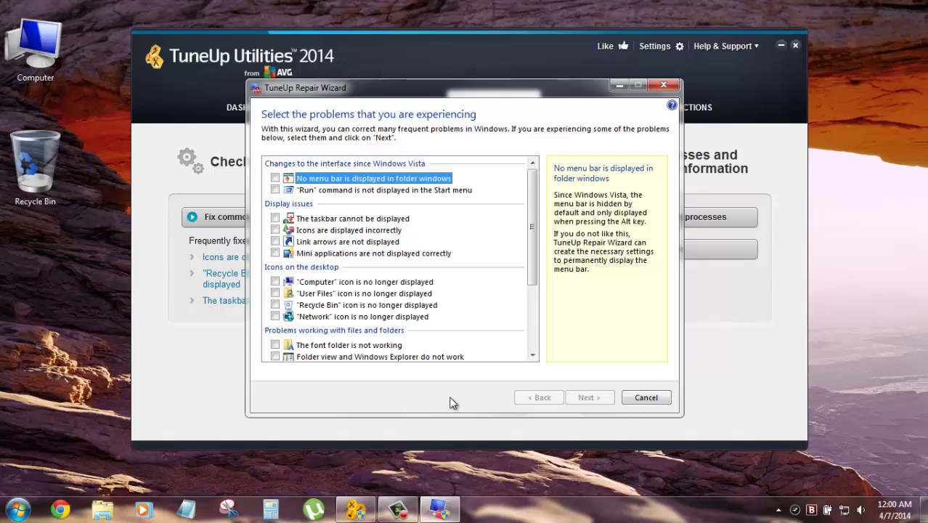
pyautogui.moveTo(531, 211); pyautogui.dragTo(540, 289)
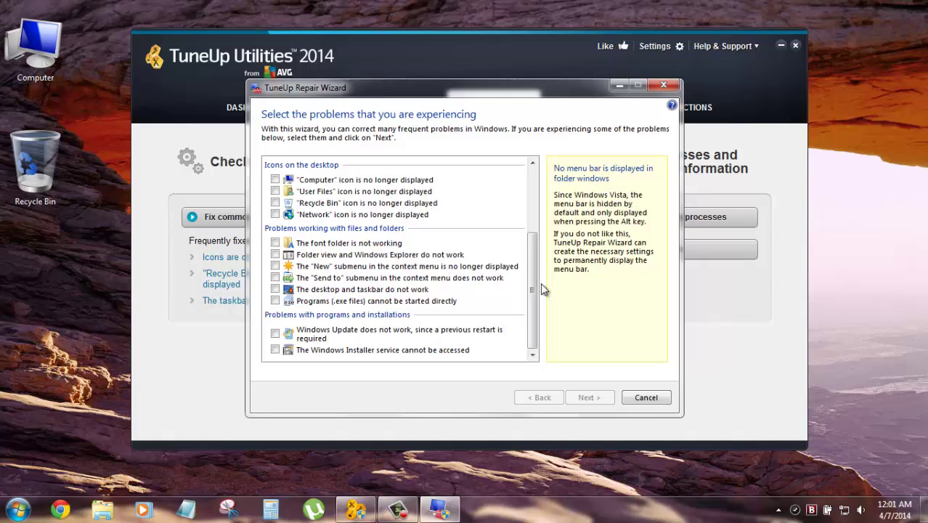
pyautogui.click(663, 396)
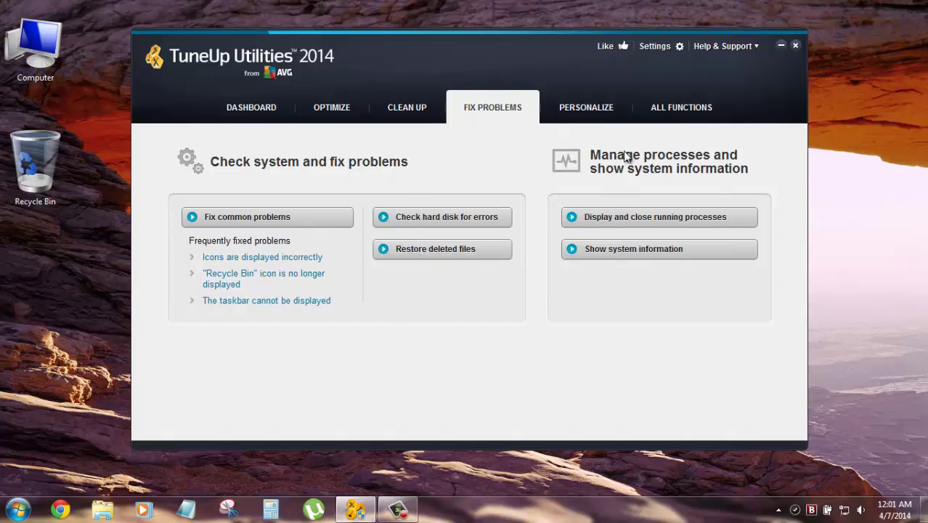
# - Open the Windows appearance personalization tool and display its icon appearance settings
pyautogui.click(588, 109)
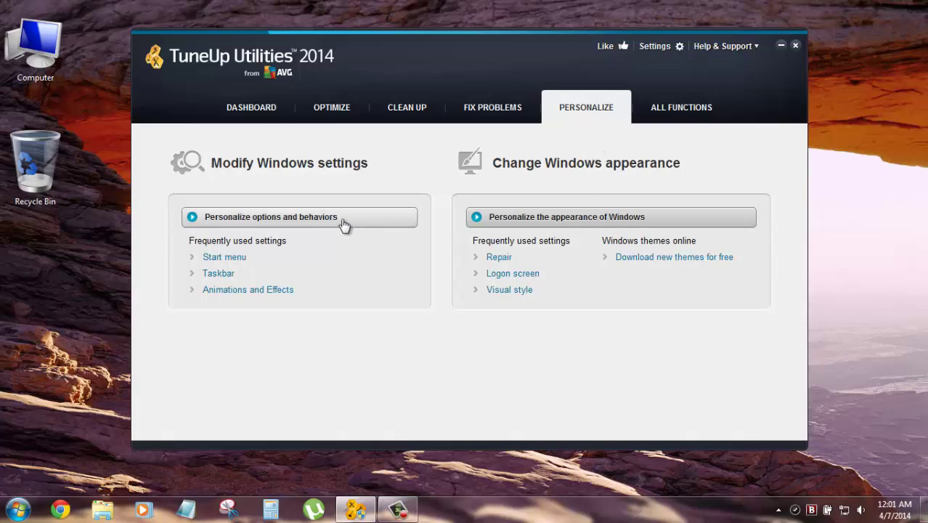
pyautogui.click(591, 219)
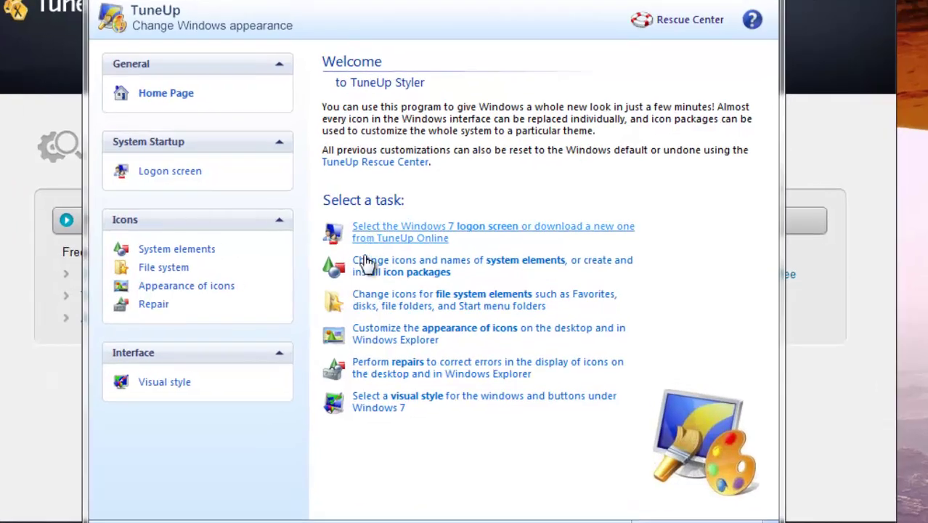
pyautogui.click(177, 289)
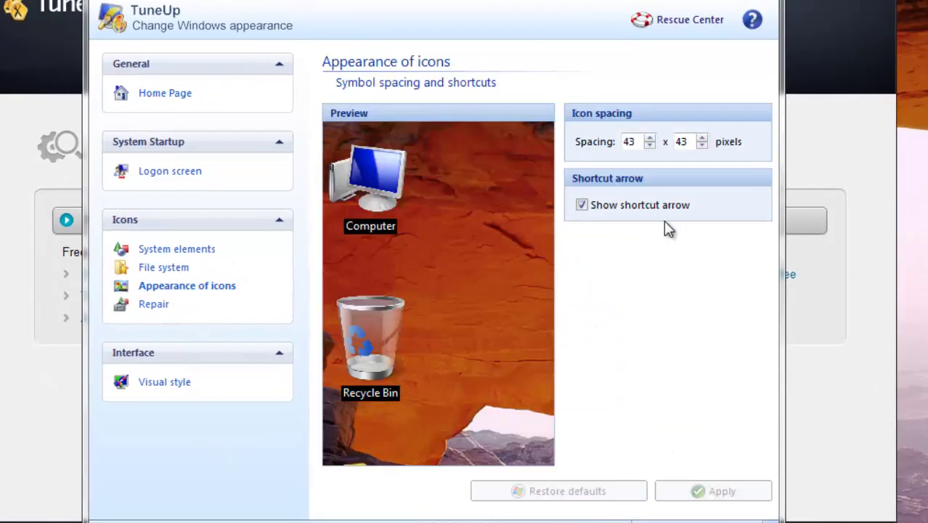
# - Try out the shortcut arrow and icon spacing options, return the spacing to 43 x 43 pixels, and close the appearance tool
pyautogui.click(582, 205)
pyautogui.click(582, 207)
pyautogui.click(650, 138)
pyautogui.click(650, 145)
pyautogui.click(650, 138)
pyautogui.click(650, 146)
pyautogui.click(703, 139)
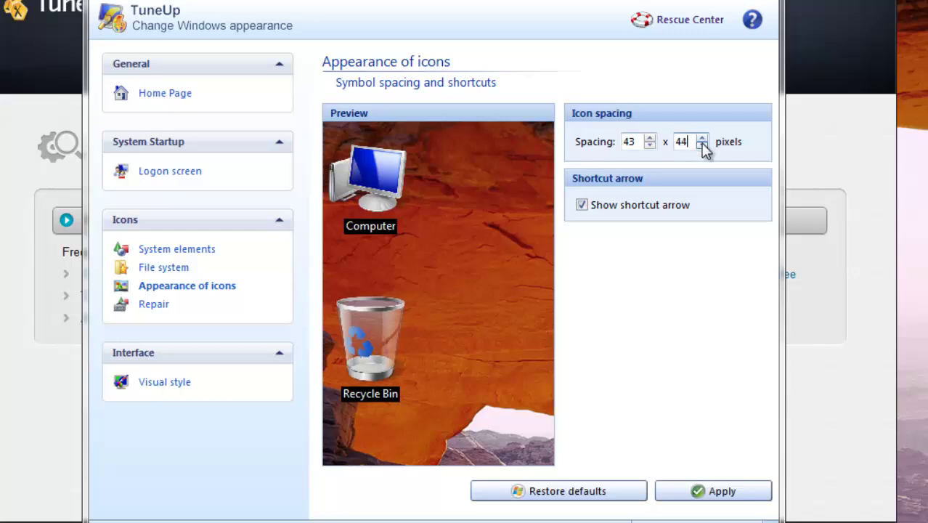
pyautogui.click(703, 145)
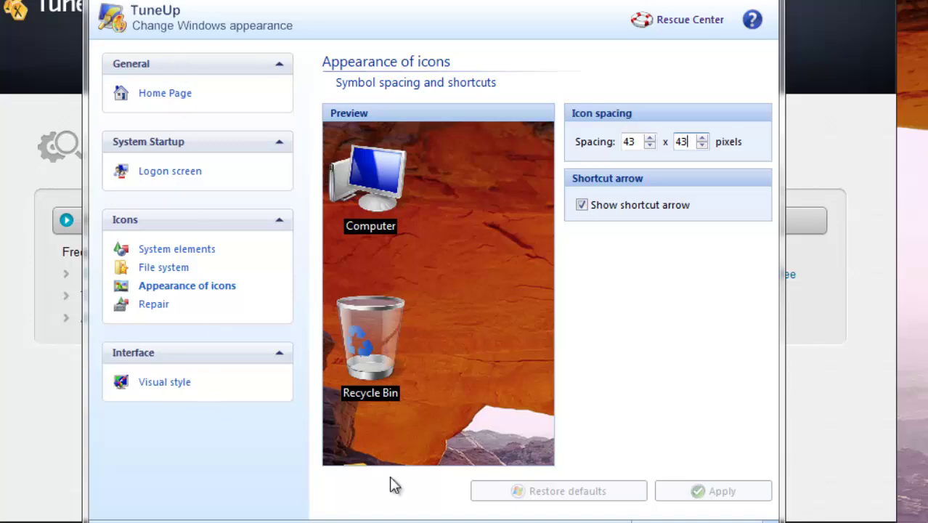
pyautogui.click(734, 11)
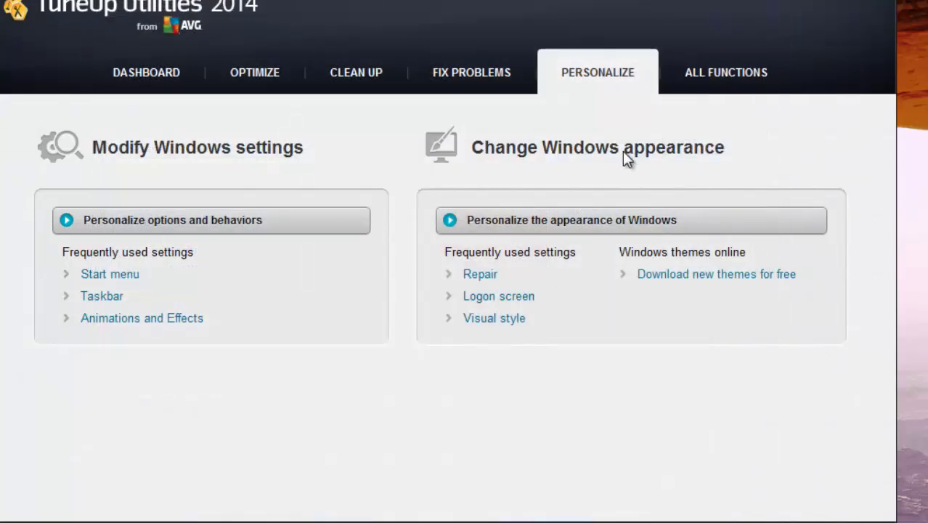
# - Review the dashboard, the personalization and clean-up features, and the list of all functions, ending on the dashboard
pyautogui.click(128, 75)
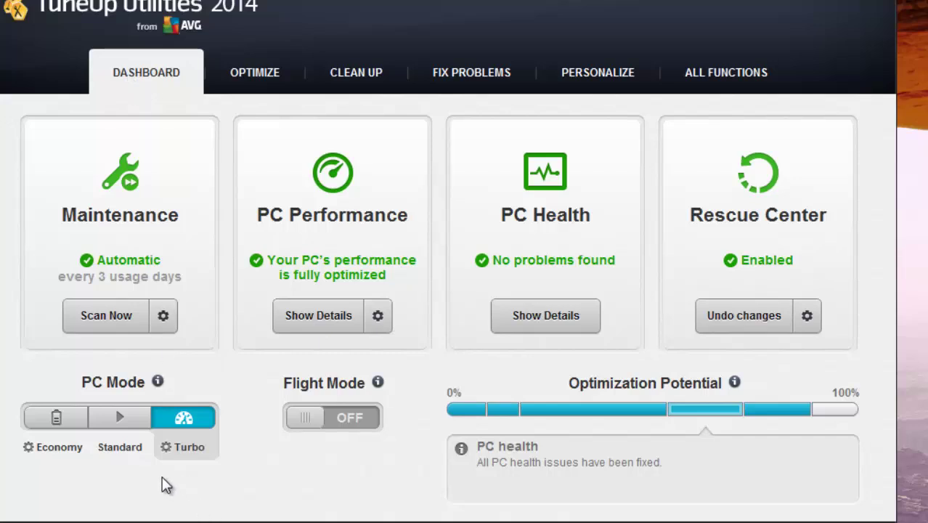
pyautogui.click(721, 80)
pyautogui.click(645, 74)
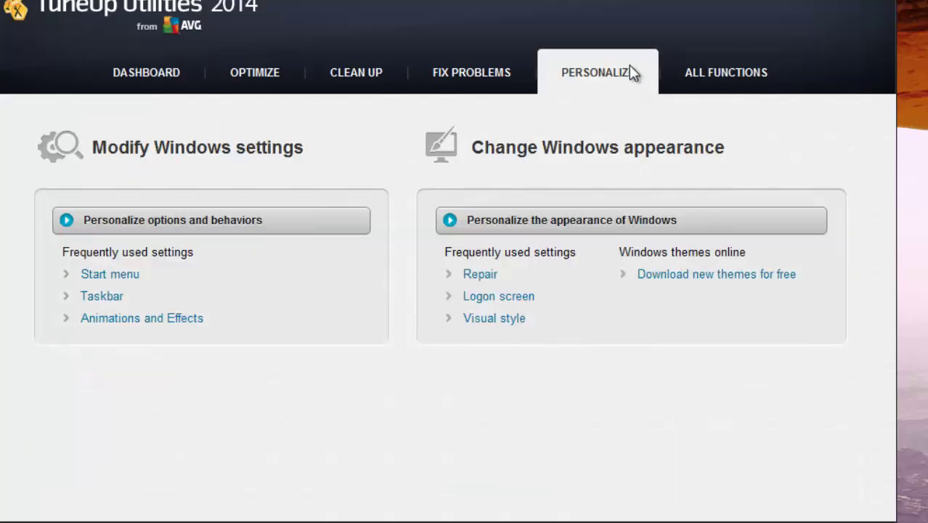
pyautogui.click(671, 74)
pyautogui.click(590, 83)
pyautogui.click(702, 90)
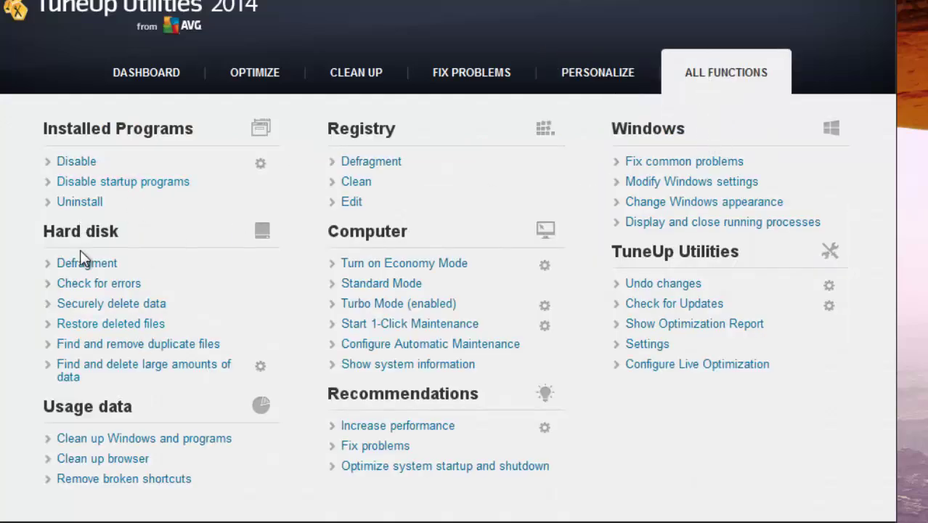
pyautogui.click(471, 67)
pyautogui.click(357, 70)
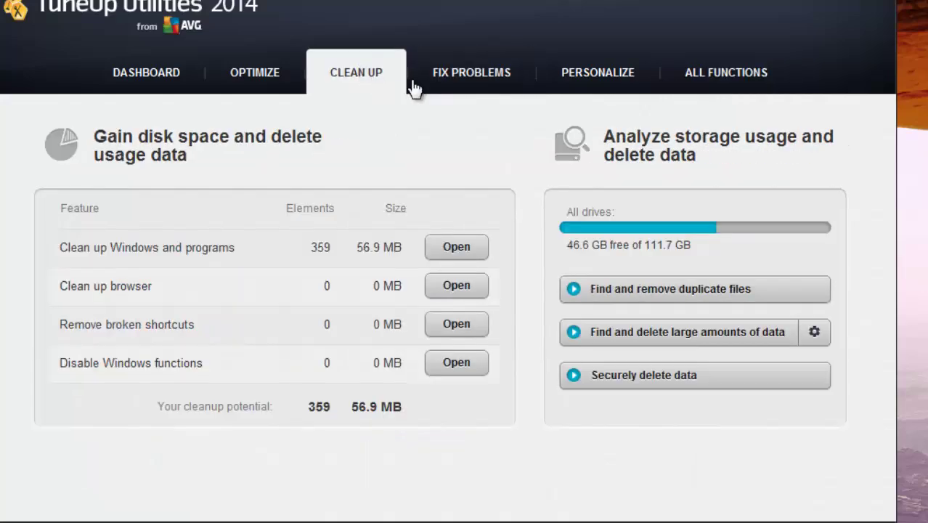
pyautogui.click(418, 81)
pyautogui.click(381, 77)
pyautogui.click(248, 71)
pyautogui.click(174, 75)
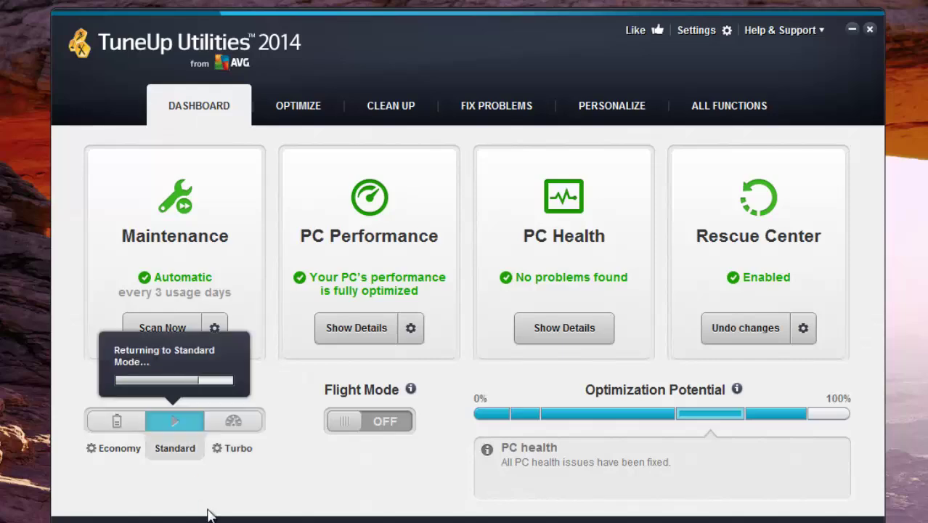
# - Switch the PC mode to Turbo and open the Turbo Mode configuration, allowing the settings program to make changes
pyautogui.click(227, 441)
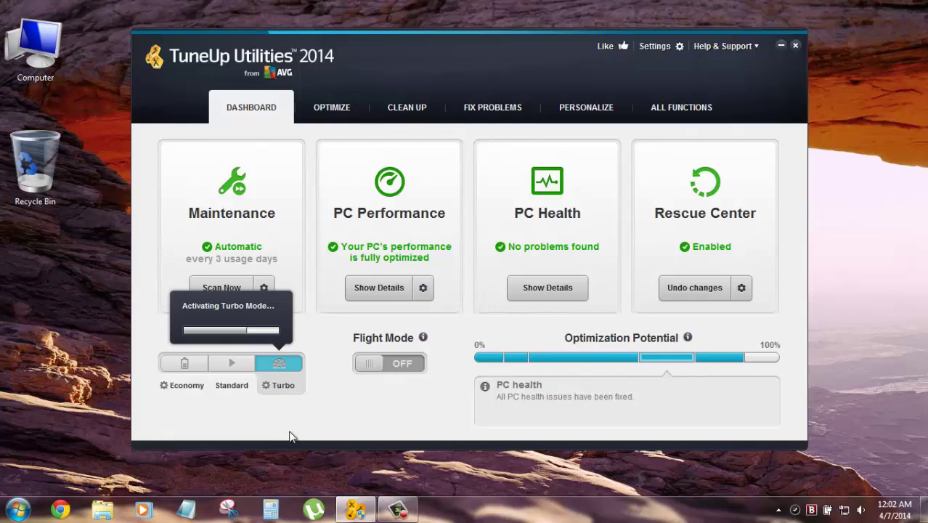
pyautogui.click(777, 513)
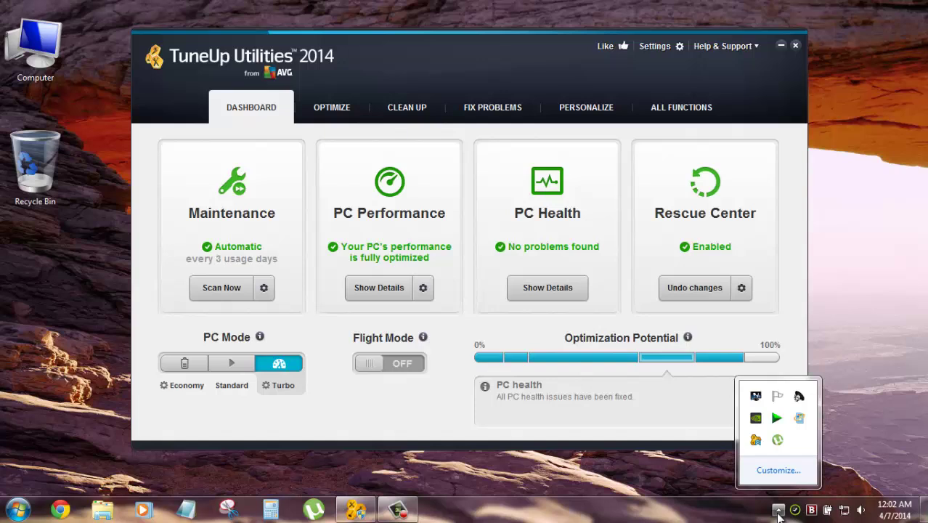
pyautogui.rightClick(756, 440)
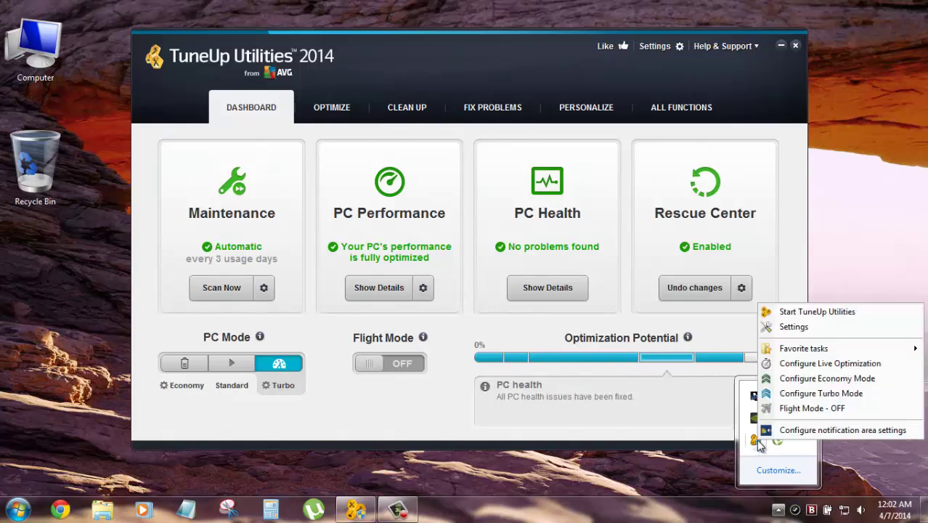
pyautogui.click(771, 393)
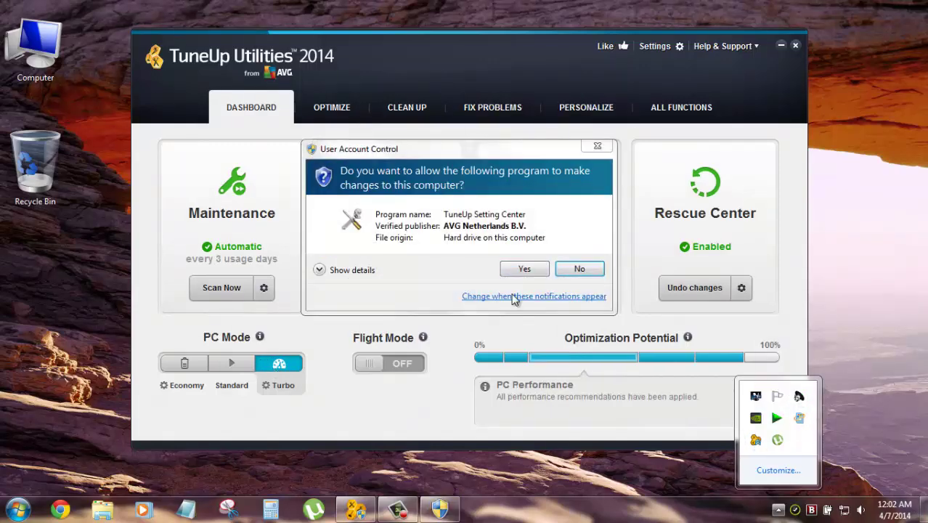
pyautogui.click(524, 270)
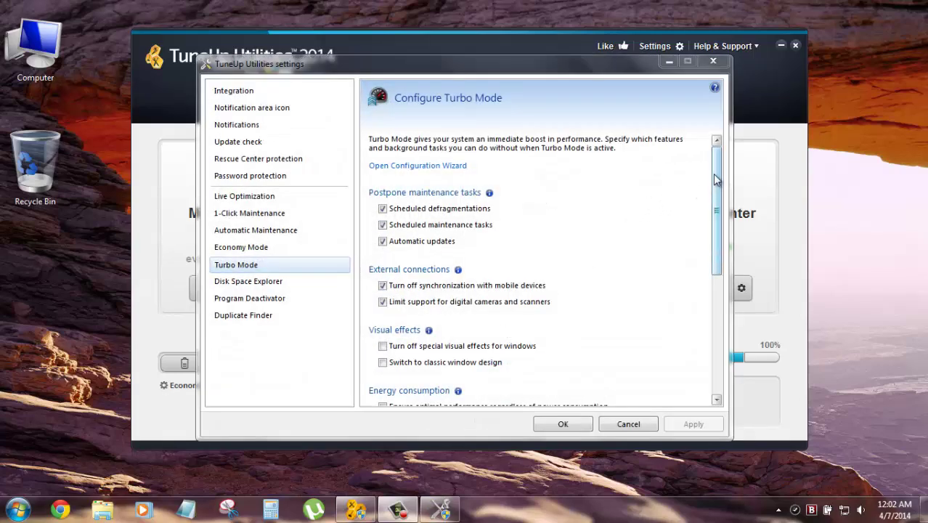
# - Examine the Turbo Mode options for postponed maintenance tasks, external connections and visual effects
pyautogui.moveTo(715, 179); pyautogui.dragTo(722, 312)
pyautogui.moveTo(719, 257); pyautogui.dragTo(703, 161)
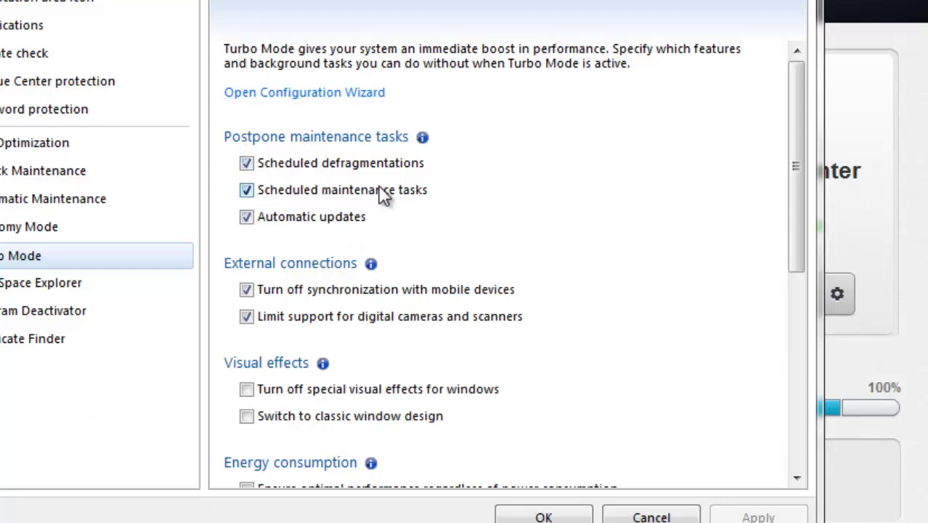
pyautogui.moveTo(795, 117); pyautogui.dragTo(802, 189)
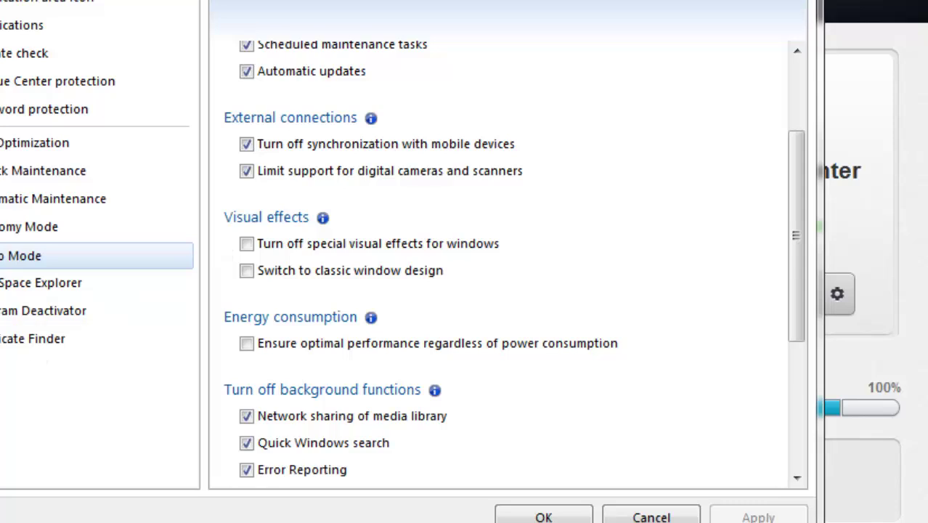
pyautogui.moveTo(305, 27); pyautogui.dragTo(310, 0)
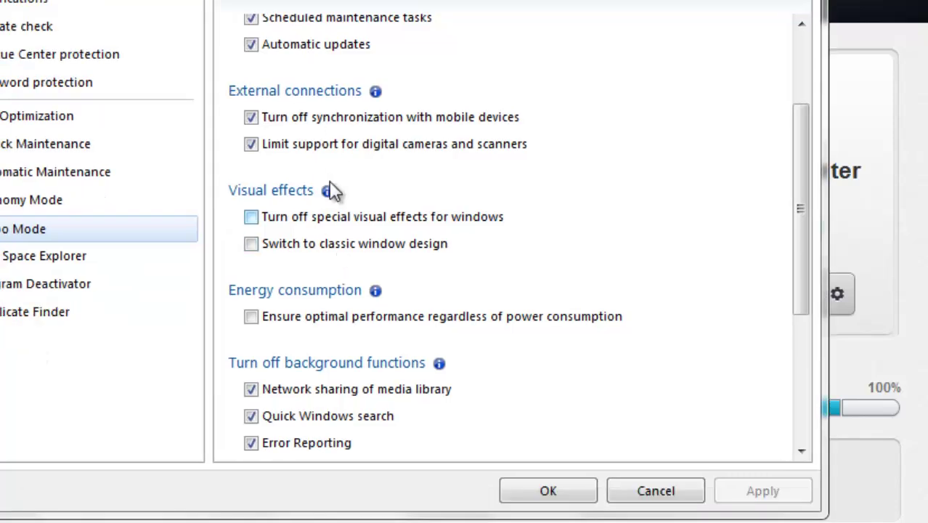
# - Leave turning off special visual effects unselected, check the remaining Turbo Mode options through its duration, and apply the settings
pyautogui.click(251, 218)
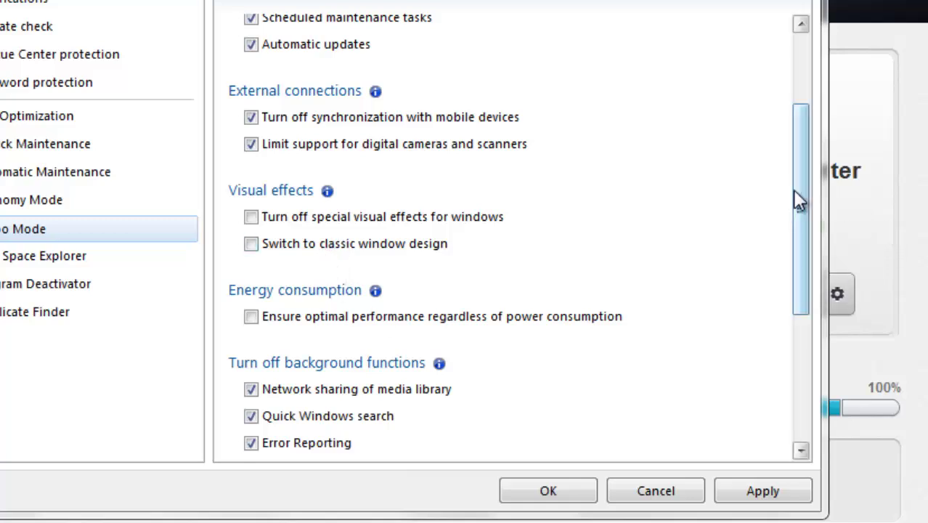
pyautogui.moveTo(799, 202); pyautogui.dragTo(796, 245)
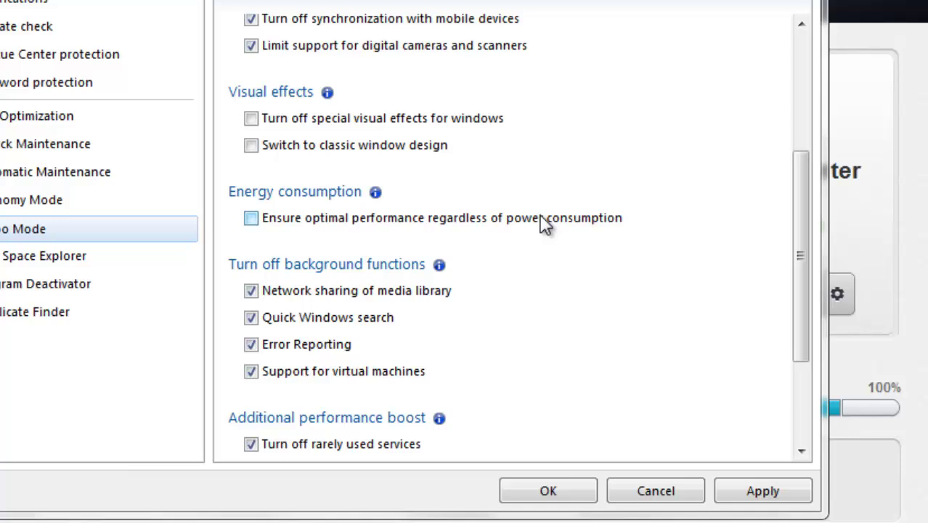
pyautogui.moveTo(804, 219); pyautogui.dragTo(796, 290)
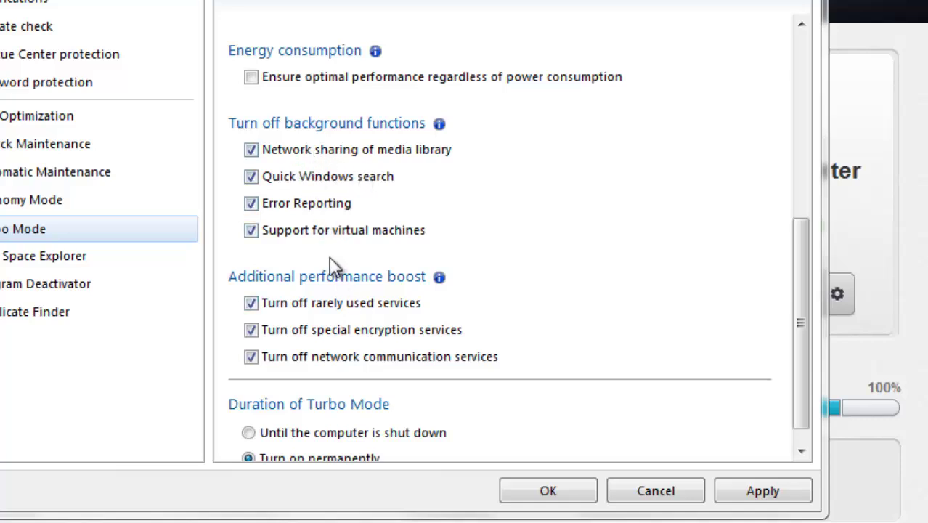
pyautogui.scroll(-1, 382, 269)
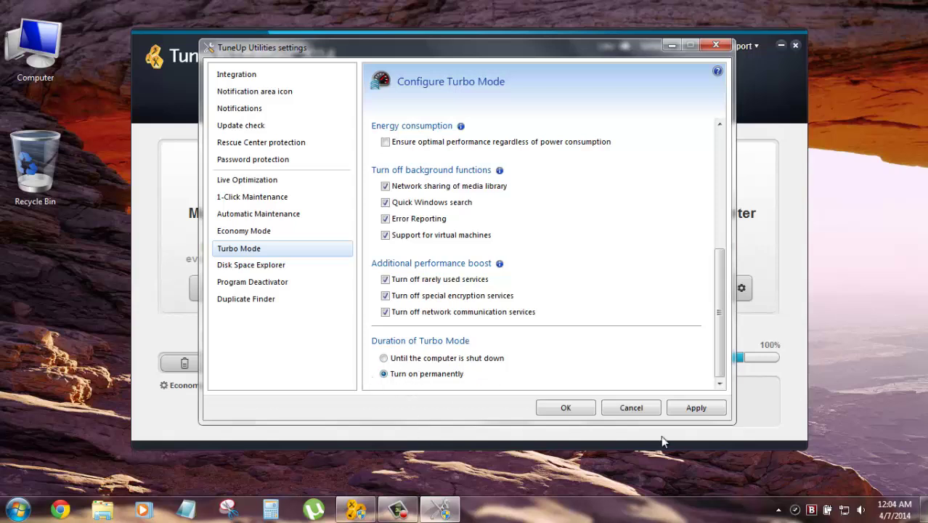
pyautogui.click(686, 408)
pyautogui.click(566, 408)
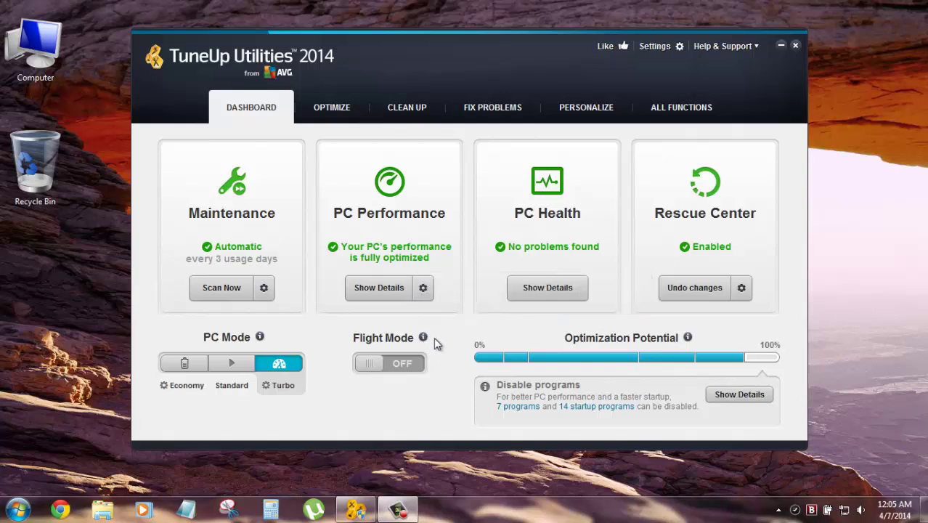
# - Read the description of Flight Mode on the dashboard
pyautogui.moveTo(425, 338)
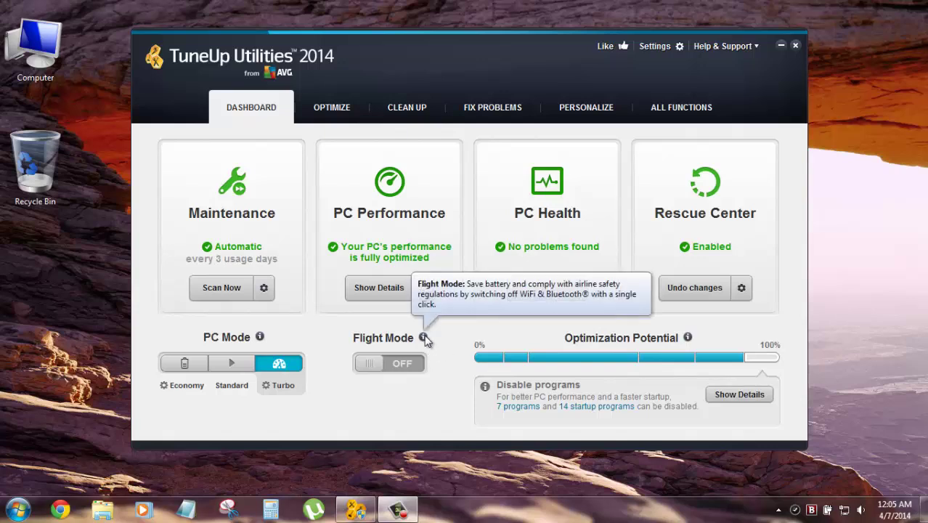